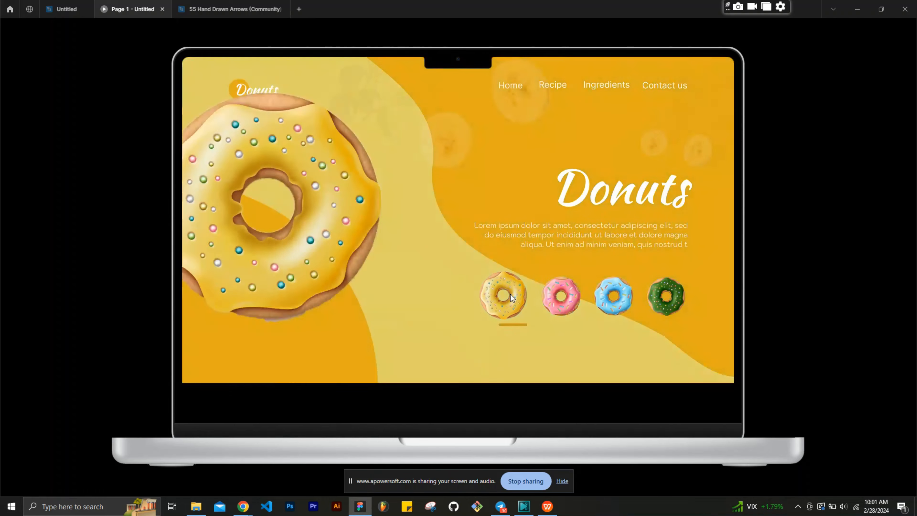
- Preview the donut landing-page prototype by switching between the blue, green and pink donut versions
left_click(611, 292)
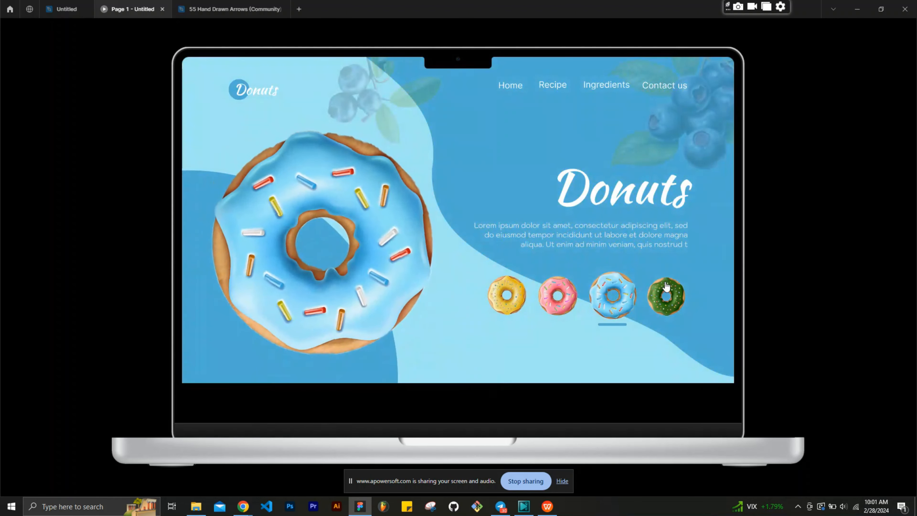
left_click(652, 287)
left_click(567, 288)
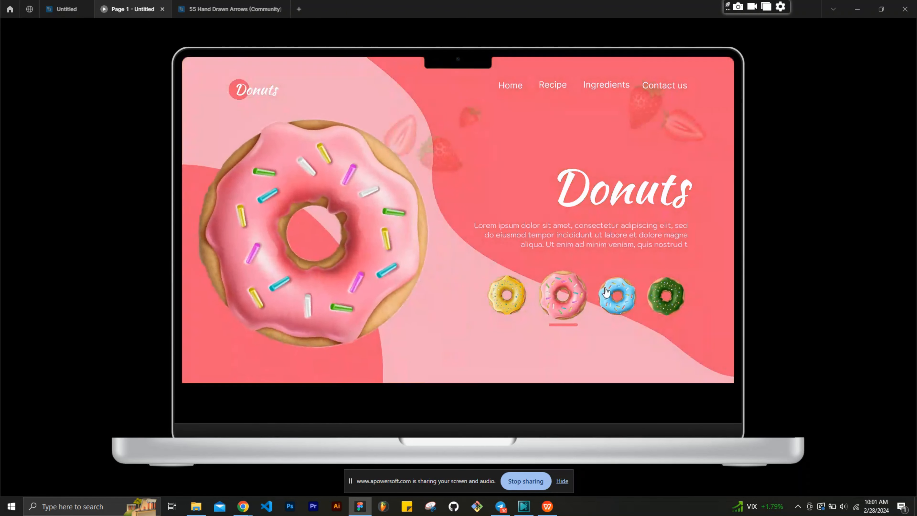
left_click(605, 287)
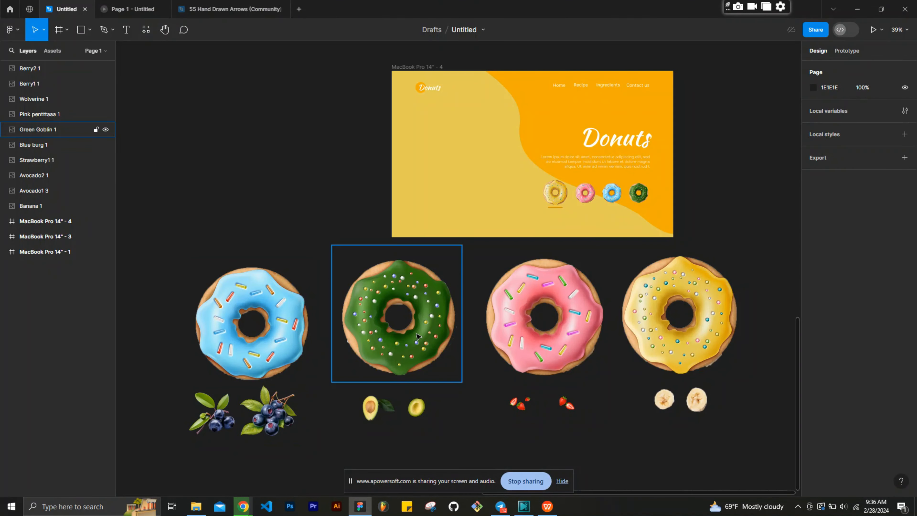
scroll(595, 332, "down", 2)
scroll(596, 331, "right", 2)
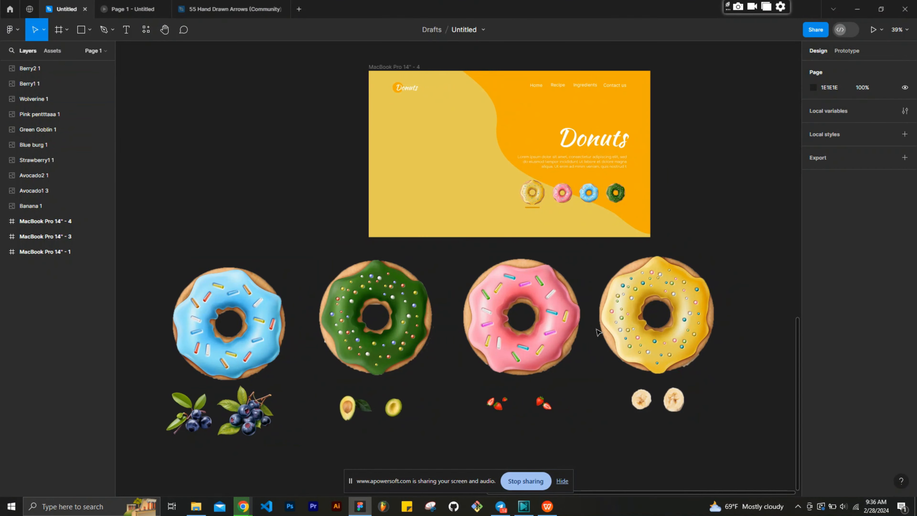
scroll(599, 332, "up", 2)
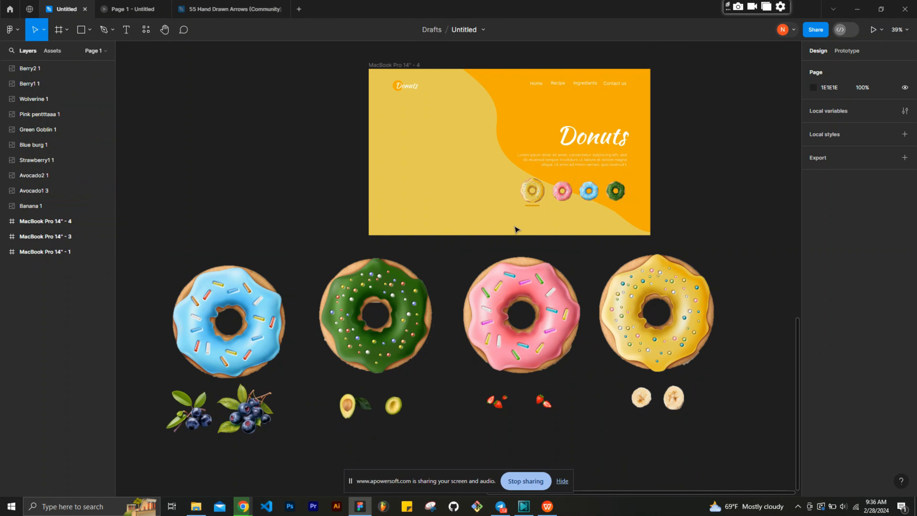
scroll(516, 230, "up", 2)
scroll(516, 230, "down", 2)
scroll(516, 229, "up", 2)
scroll(516, 230, "down", 1)
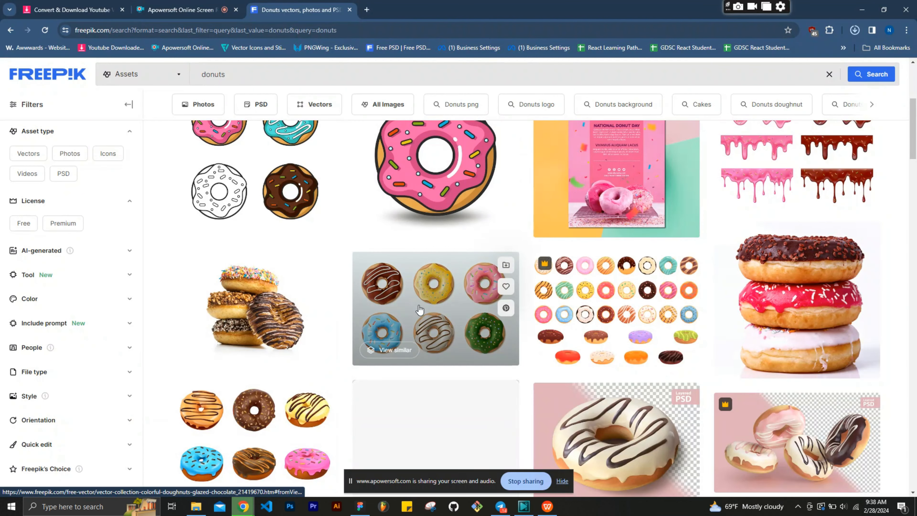
- Look through the Freepik search results for "donuts" to find suitable donut artwork
scroll(419, 309, "down", 7)
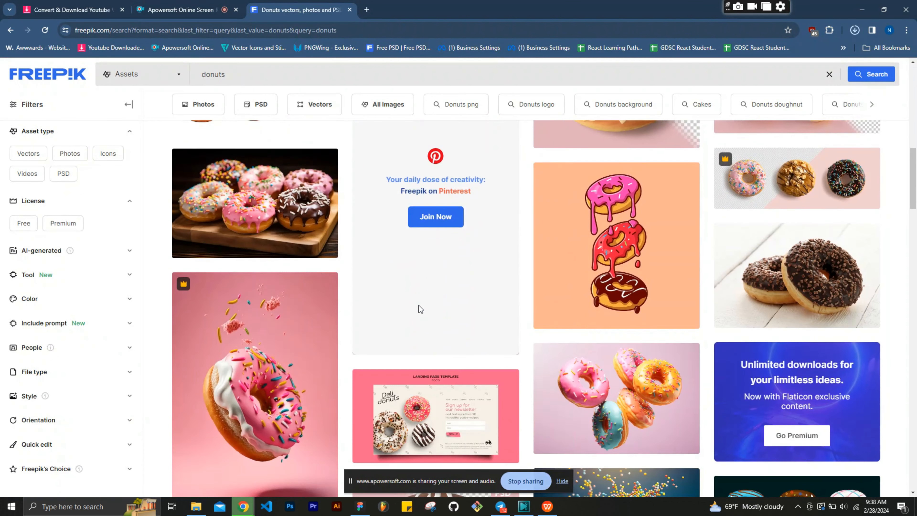
scroll(419, 305, "down", 3)
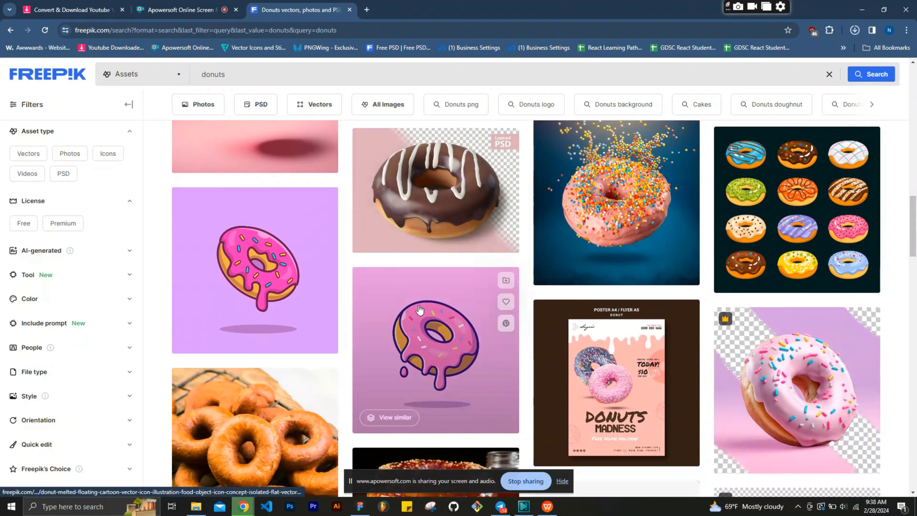
scroll(419, 309, "up", 10)
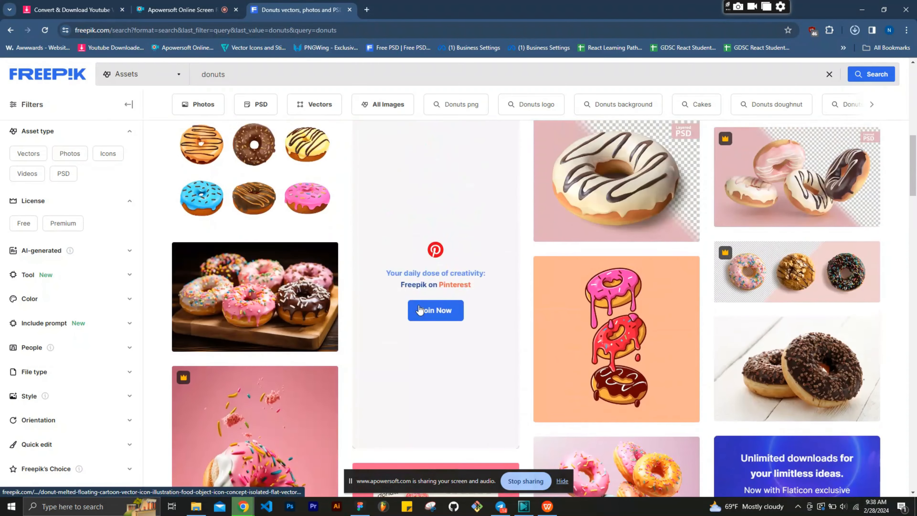
scroll(419, 309, "up", 8)
scroll(419, 308, "down", 1)
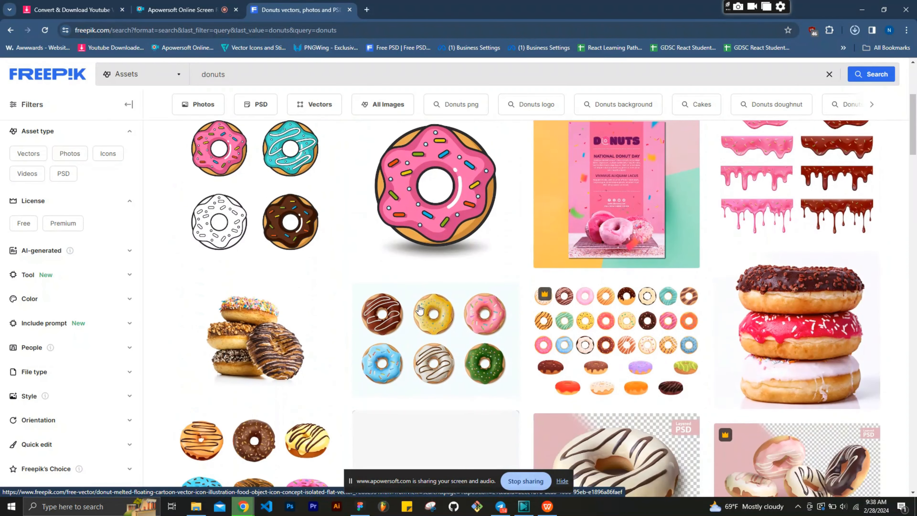
scroll(419, 309, "down", 1)
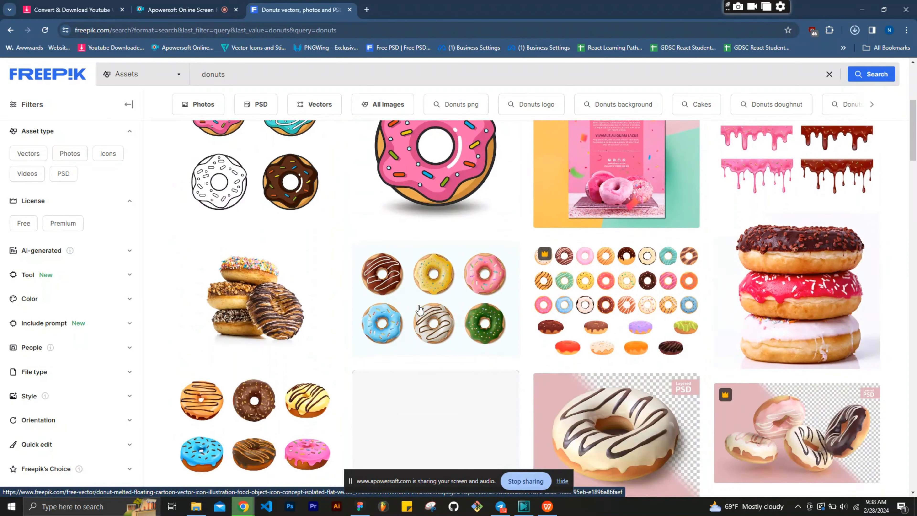
- Switch to Figma, draw a circle in the empty canvas area beside the yellow donut, and set its width to 1140
left_click(360, 506)
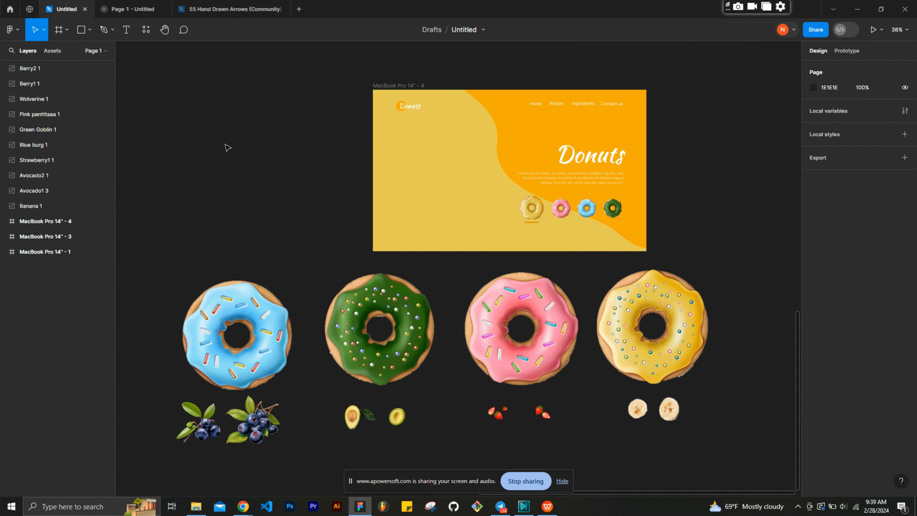
scroll(228, 148, "down", 5)
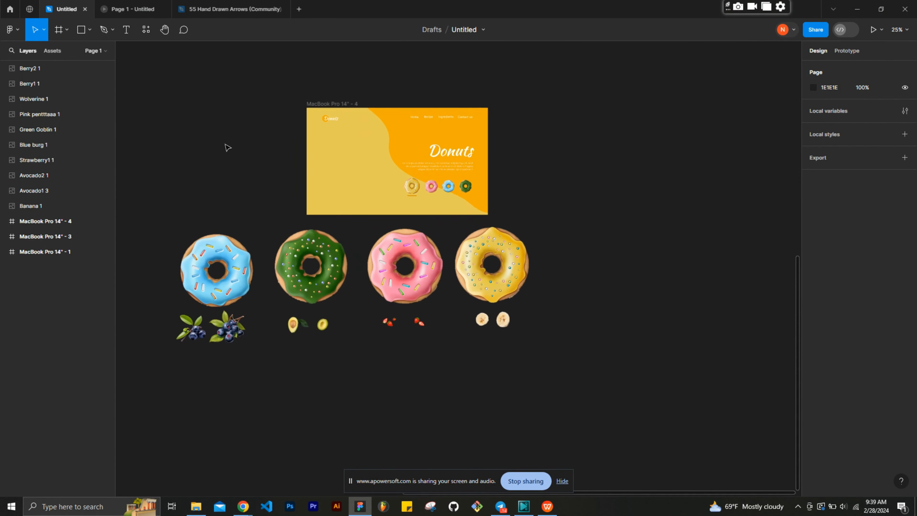
scroll(228, 147, "up", 1)
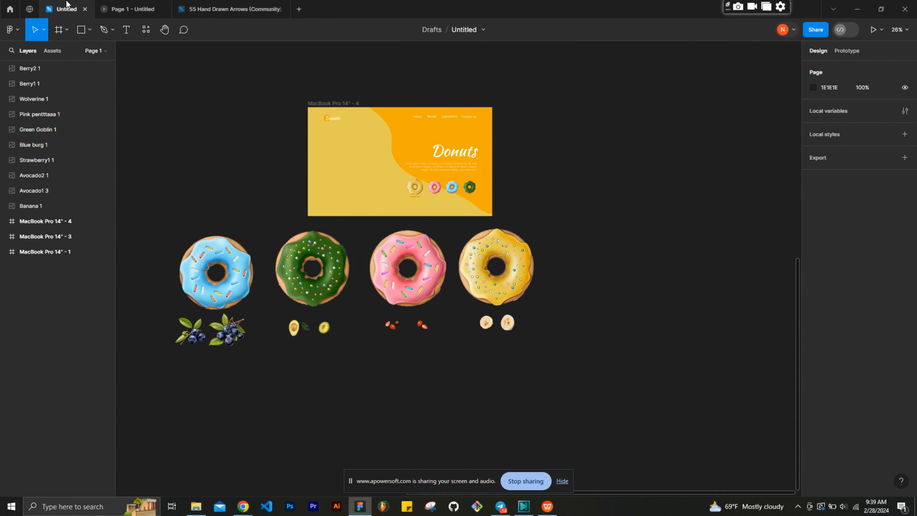
left_click(89, 30)
left_click(80, 86)
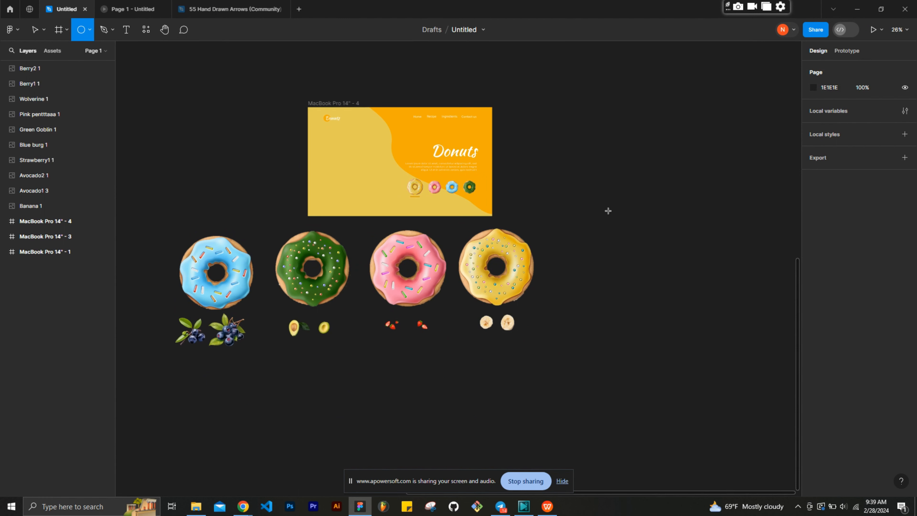
left_click_drag(564, 193, 668, 297)
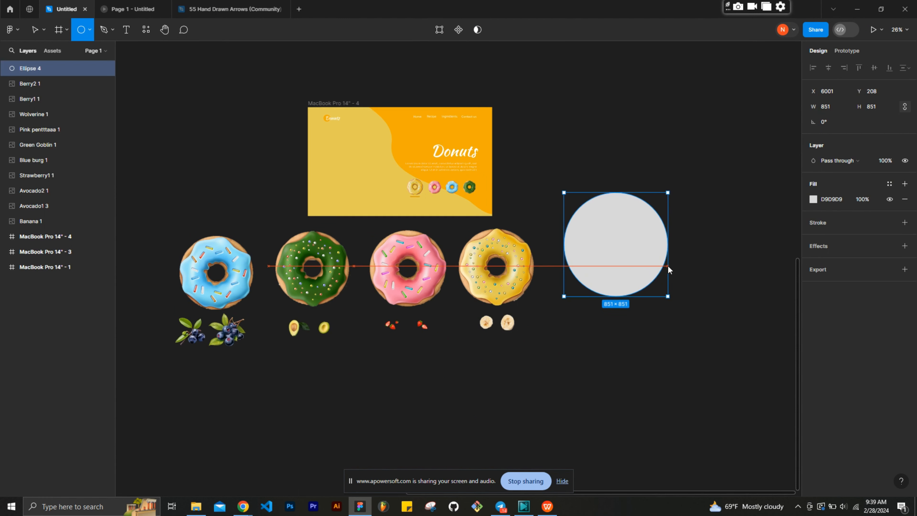
left_click(832, 106)
type("1140")
key("Return")
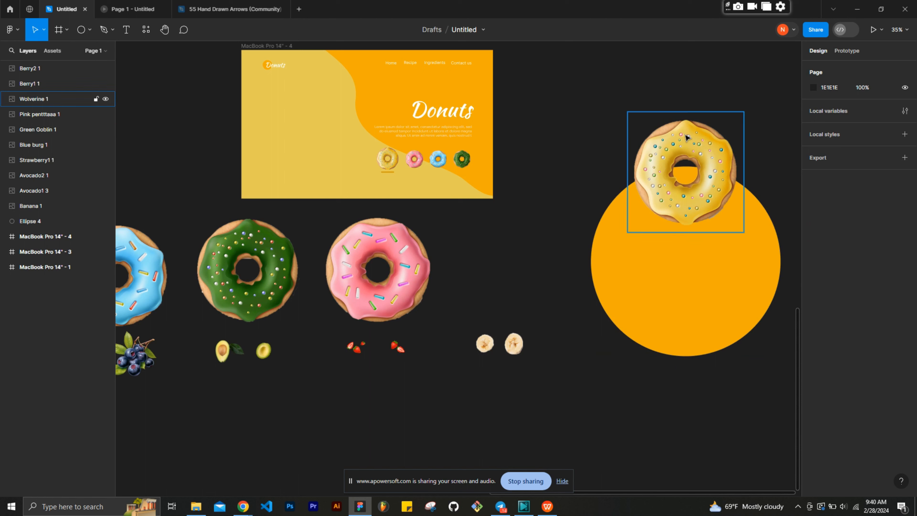
- Place the yellow donut centred on the circle's top edge and the pink donut centred on its left edge
left_click(692, 136)
left_click_drag(692, 136, 687, 131)
left_click(349, 286)
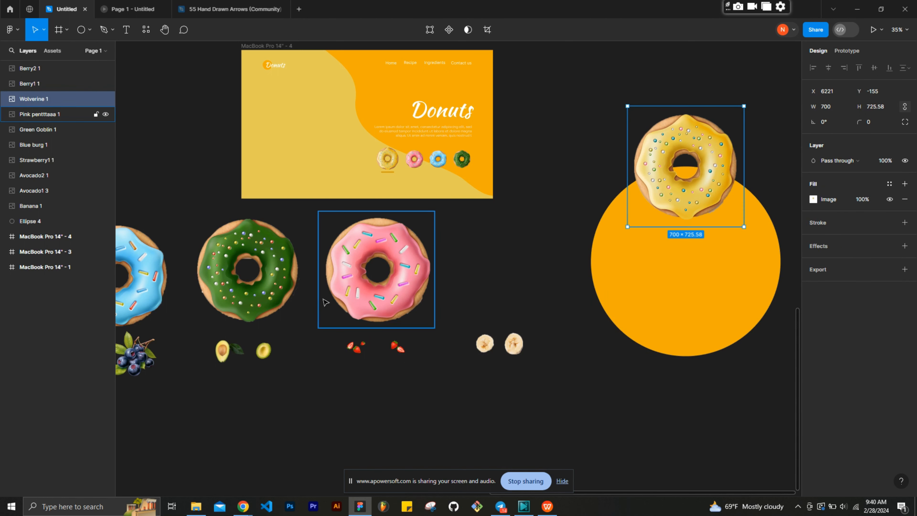
left_click_drag(349, 286, 570, 278)
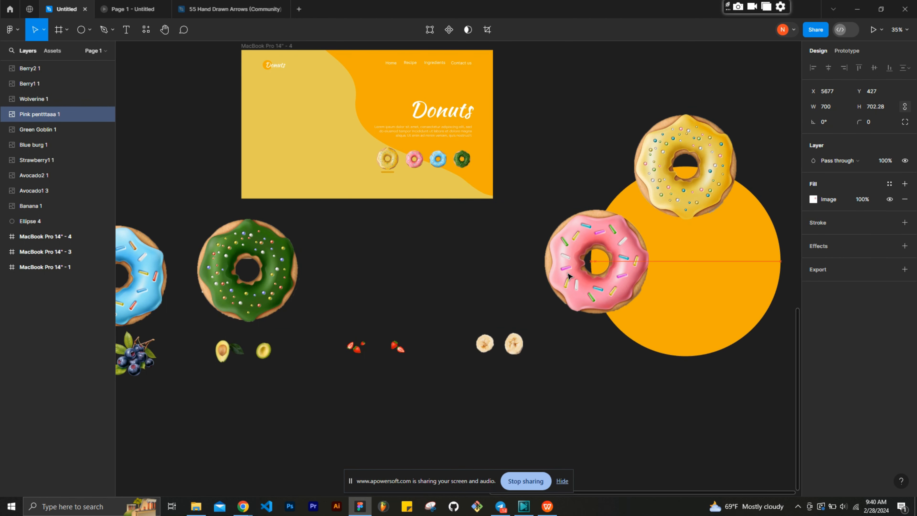
- Place the blue donut on the circle's bottom edge, opposite the yellow one, and the green donut on its right edge
scroll(181, 263, "left", 2)
left_click(180, 260)
left_click_drag(180, 260, 750, 335)
scroll(750, 335, "right", 3)
left_click(203, 258)
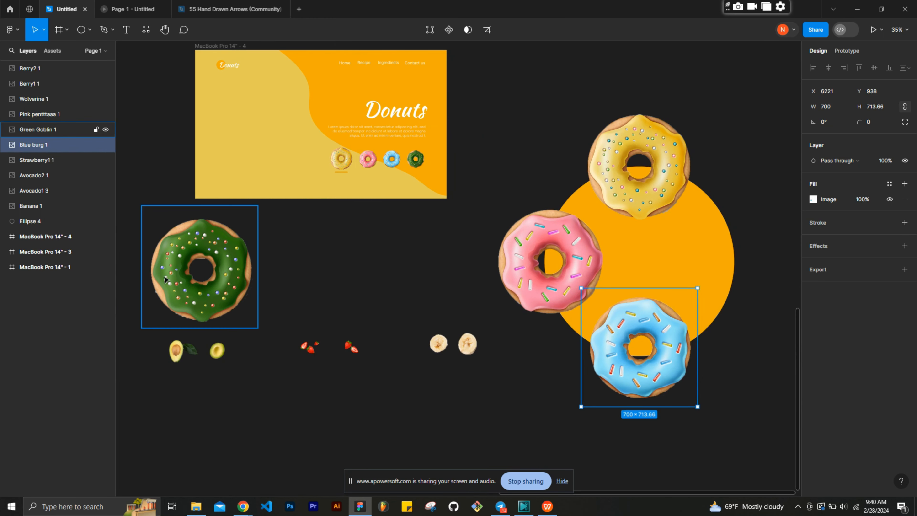
left_click_drag(204, 259, 739, 254)
left_click_drag(644, 314, 645, 316)
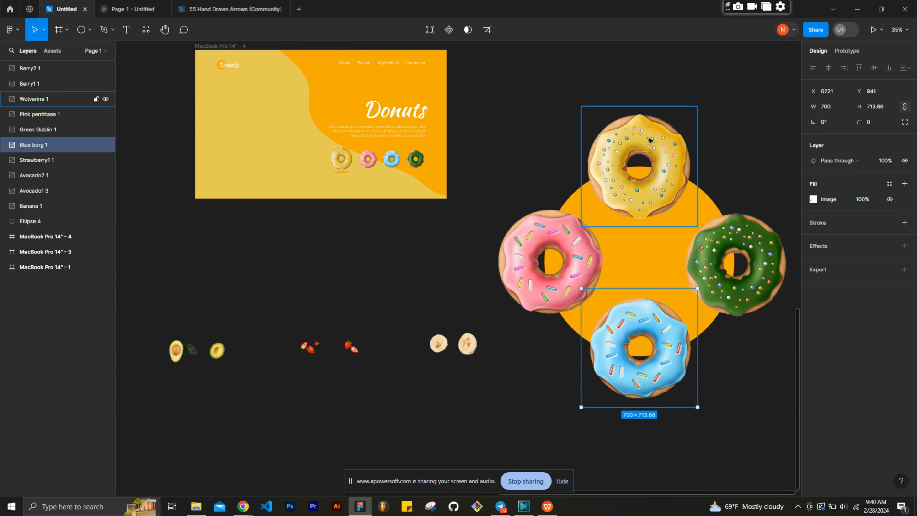
- Group the four donuts with the orange circle and name the group Spinner
left_click(719, 115)
scroll(719, 116, "up", 2)
scroll(632, 166, "down", 1)
scroll(749, 362, "down", 2)
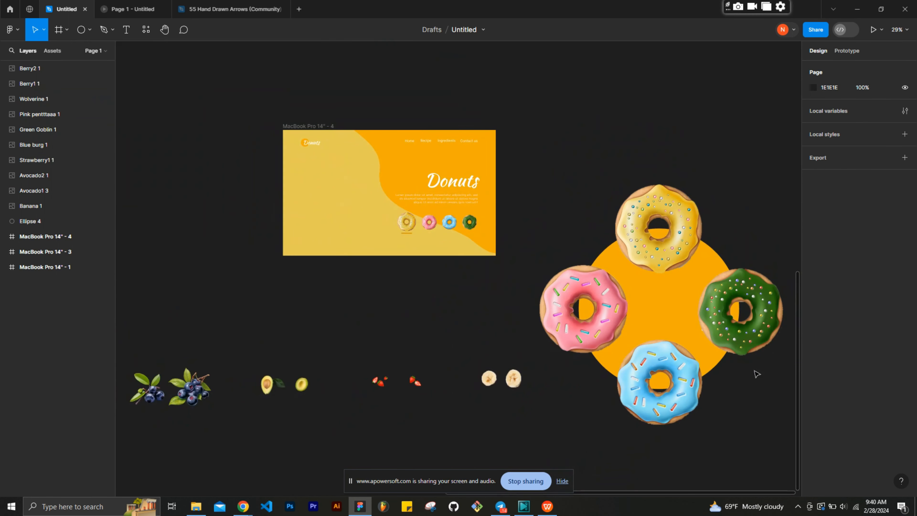
left_click_drag(766, 403, 590, 189)
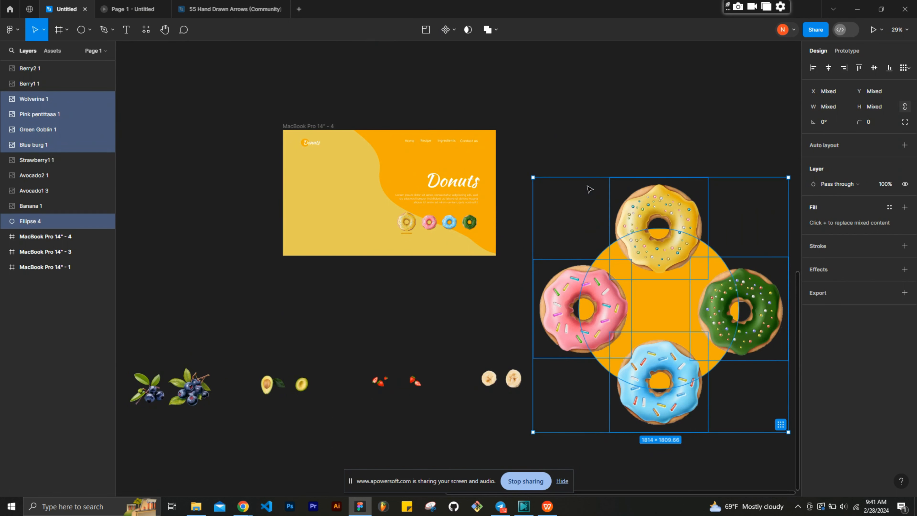
key("ctrl+g")
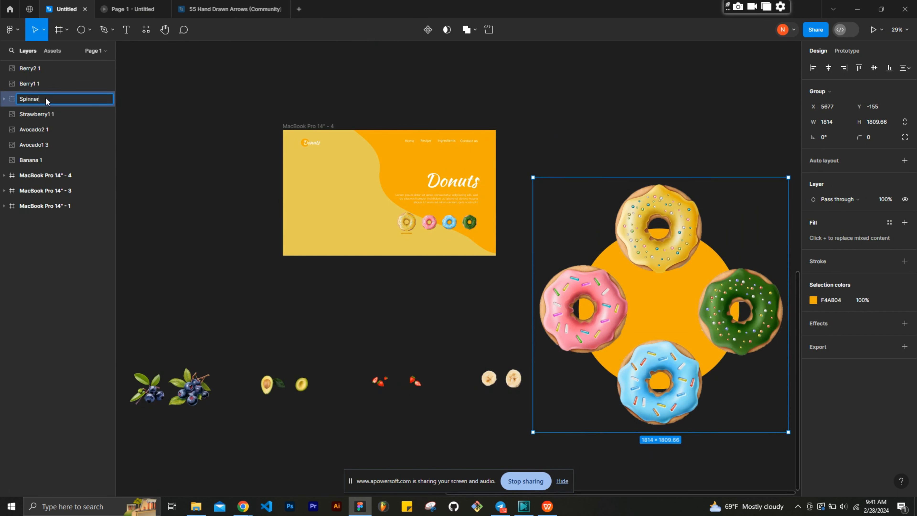
key("Return")
- Move the Spinner group into the MacBook Pro 14" - 4 frame and rotate it to about -45°, showing the yellow donut at the frame's left
scroll(657, 211, "down", 1)
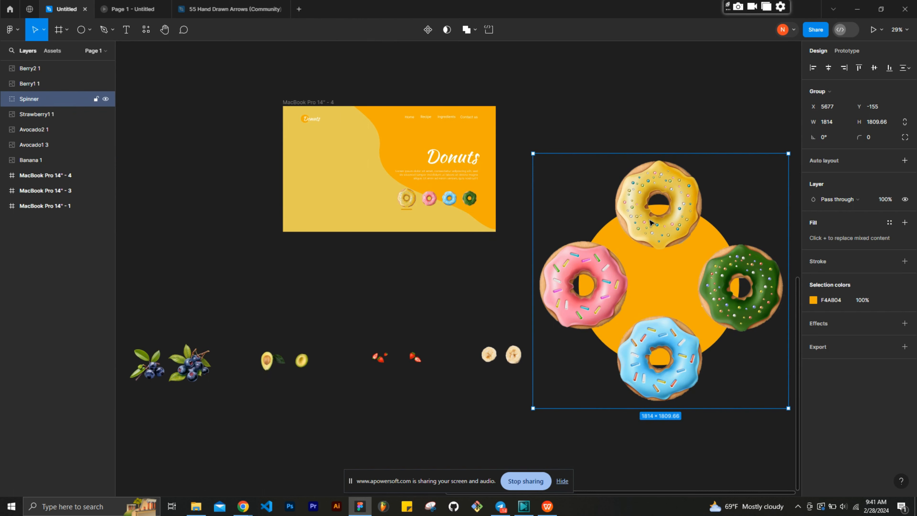
left_click_drag(650, 222, 311, 189)
left_click_drag(456, 118, 467, 246)
left_click_drag(337, 216, 328, 196)
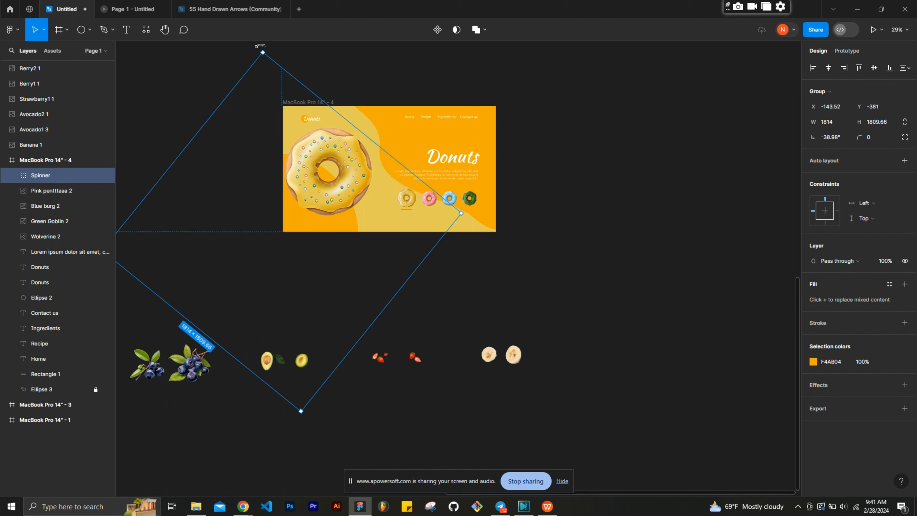
left_click_drag(260, 46, 280, 46)
left_click(601, 170)
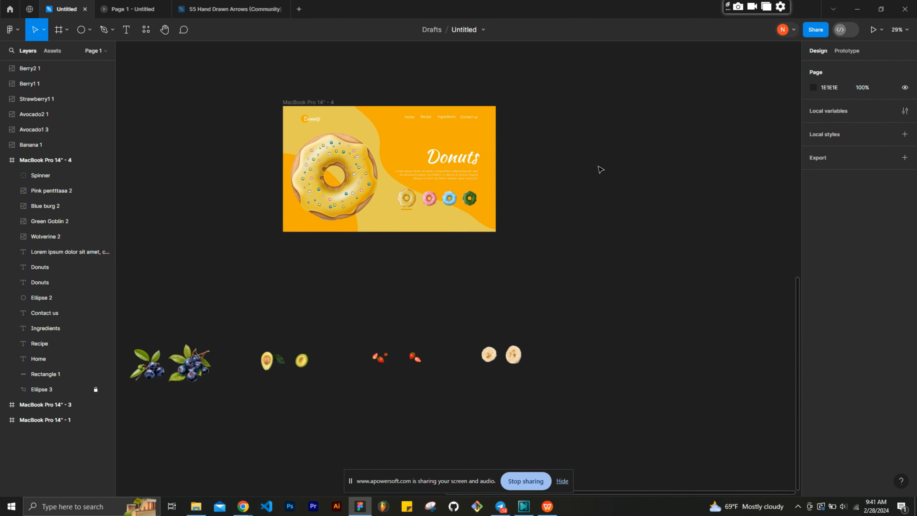
- Move the banana slices image into the upper middle of the landing-page frame and rotate it to 34.22°
scroll(601, 170, "down", 2)
scroll(599, 168, "up", 3)
left_click_drag(478, 374, 409, 81)
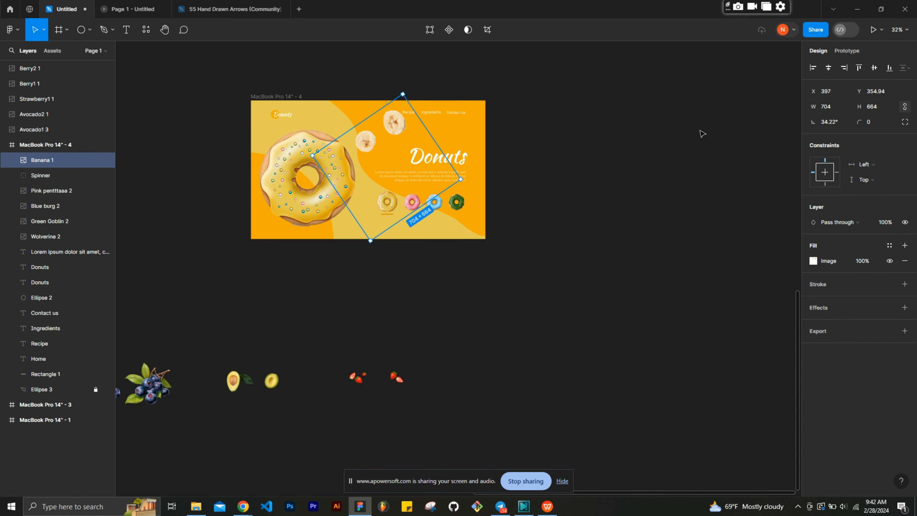
- Duplicate the MacBook Pro 14" - 4 frame and rotate the copy's Spinner group a quarter turn clockwise to bring in the pink donut
scroll(512, 238, "up", 5)
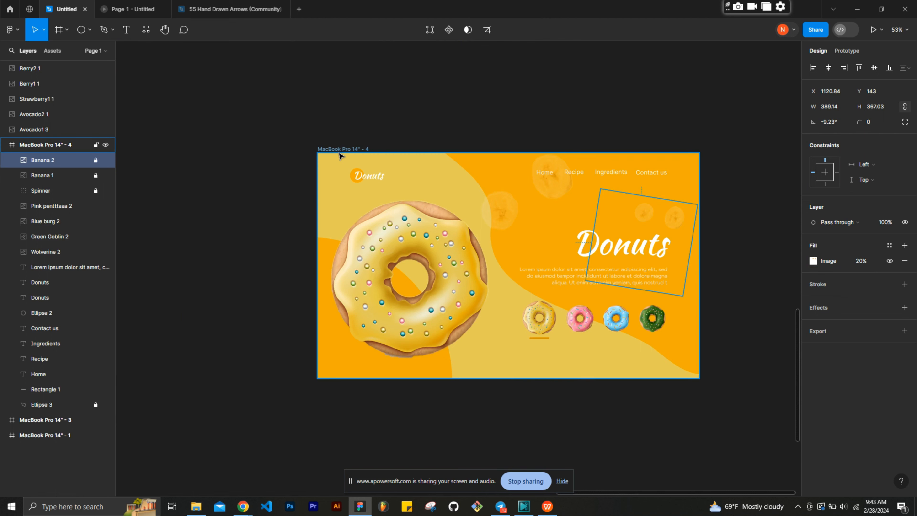
left_click(339, 153)
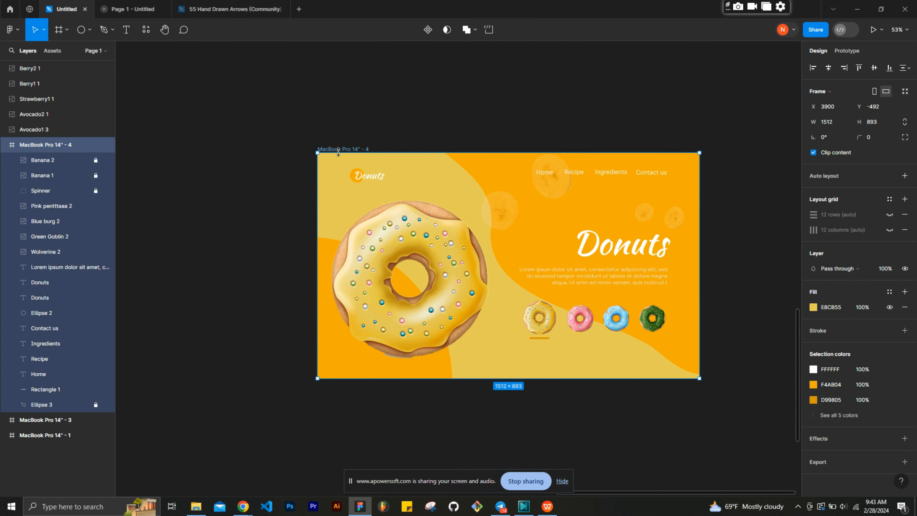
key("ctrl+d")
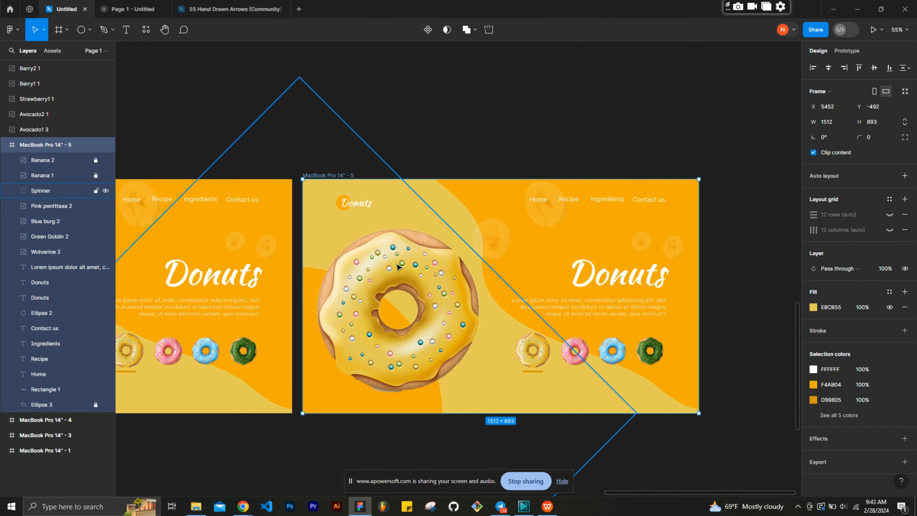
left_click(398, 267)
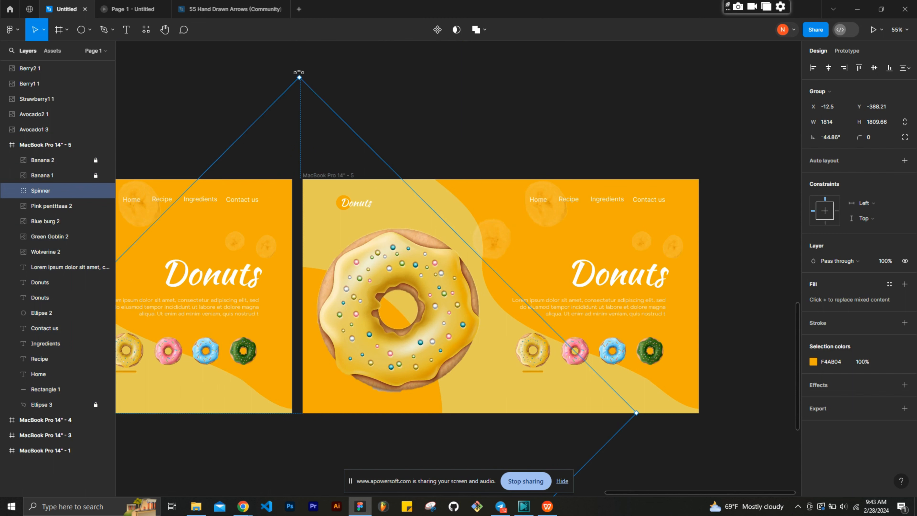
left_click_drag(299, 72, 640, 415)
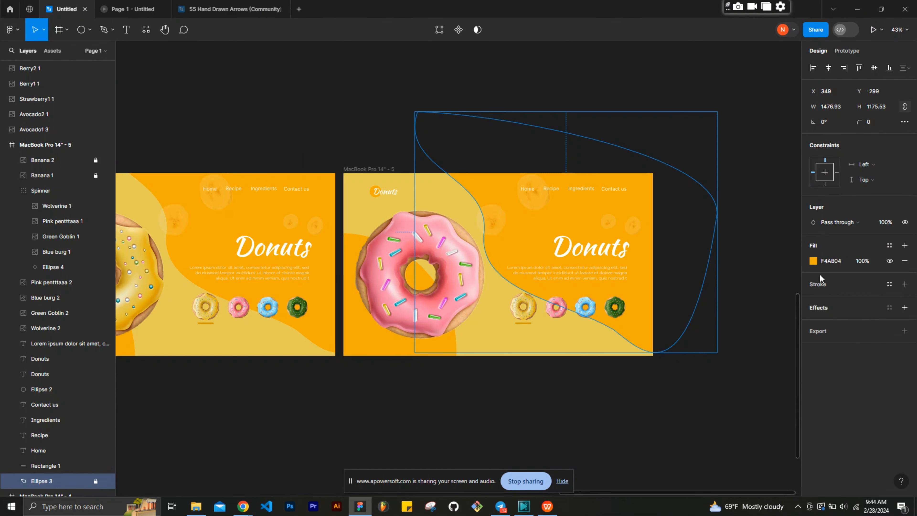
- Recolour the curved background shape Ellipse 3 in the duplicated frame to pink EF5D74, sampled from the pink donut's icing
left_click(813, 266)
key("i")
scroll(500, 284, "up", 5)
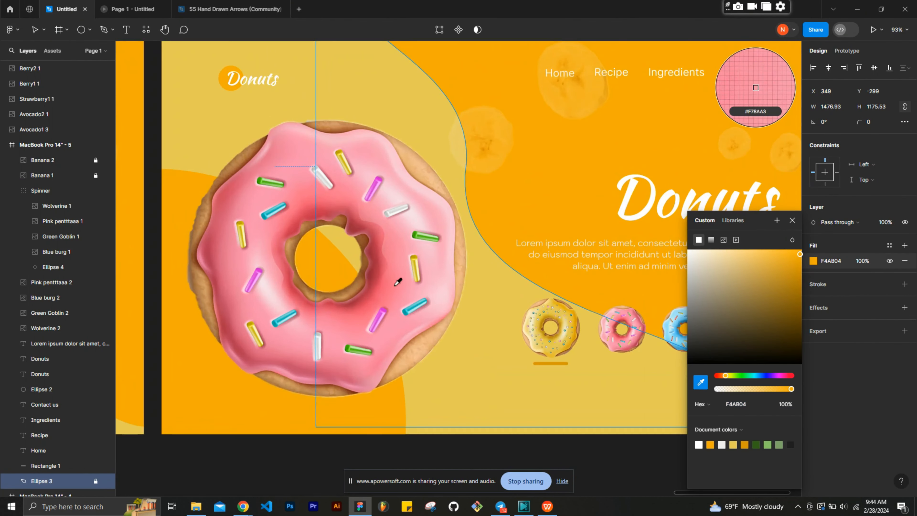
left_click(386, 281)
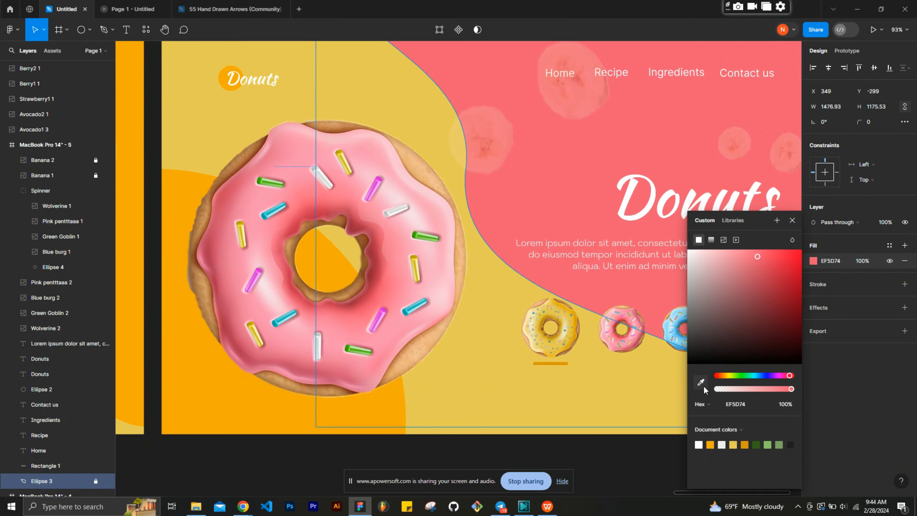
- Recolour Ellipse 4 in the duplicated frame's Spinner group to pink EF5D74, sampled from the pink background shape
left_click(50, 267)
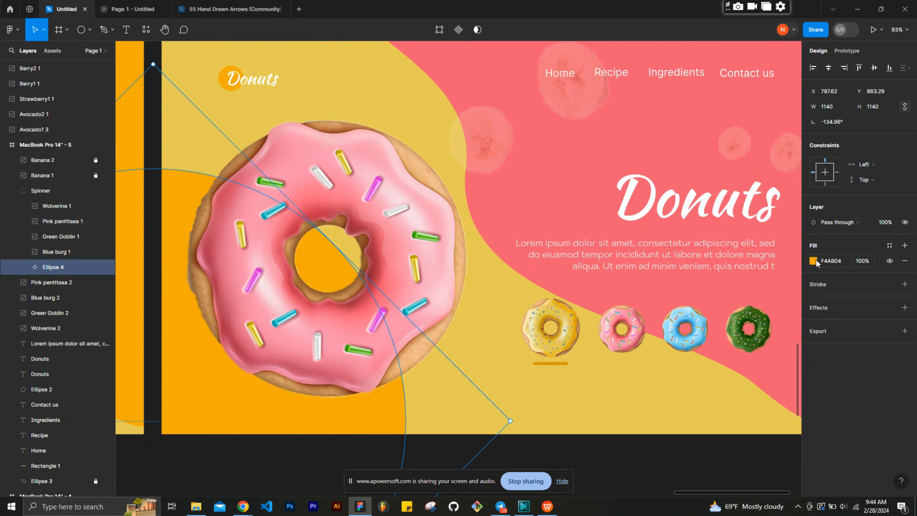
left_click(814, 261)
left_click(701, 383)
left_click(657, 128)
scroll(528, 317, "down", 1)
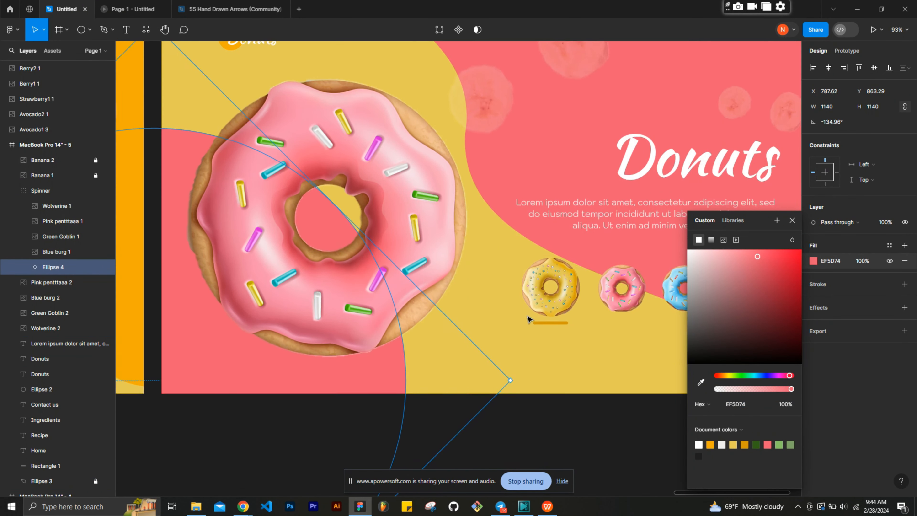
- Change the MacBook Pro 14" - 5 frame's fill to light pink F6ABBF, sampled from the pink donut's icing
scroll(528, 317, "down", 3)
left_click(328, 158)
left_click(813, 306)
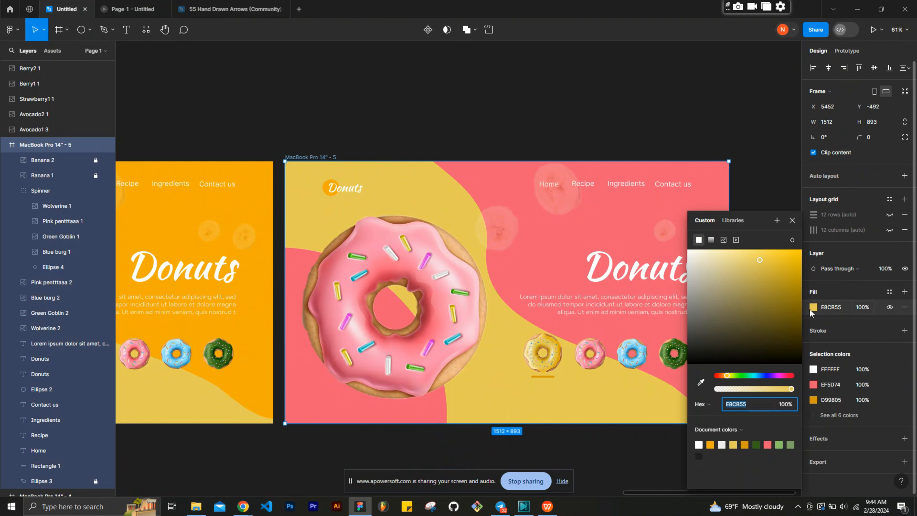
left_click(702, 382)
left_click(470, 311)
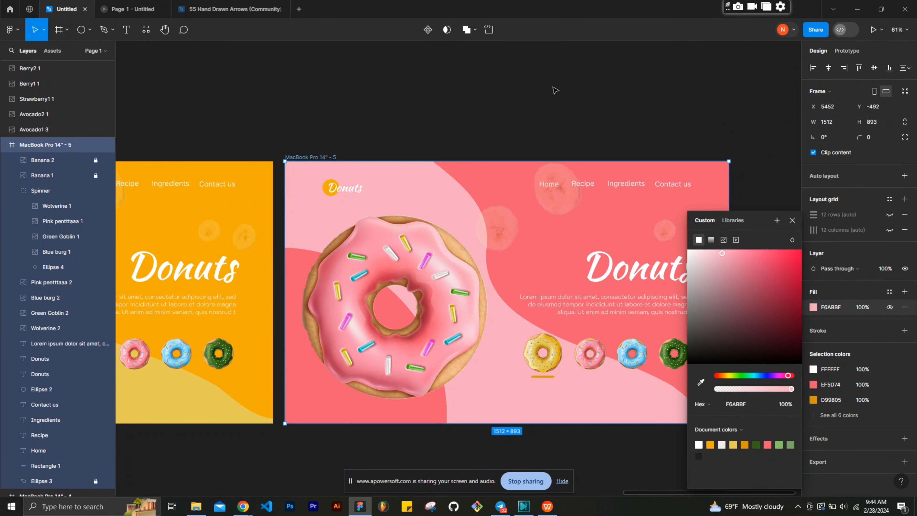
- Recolour the logo circle Ellipse 2 in the pink frame to EF5D74, sampled from the pink background shape
key("Escape")
left_click(330, 188)
left_click(814, 261)
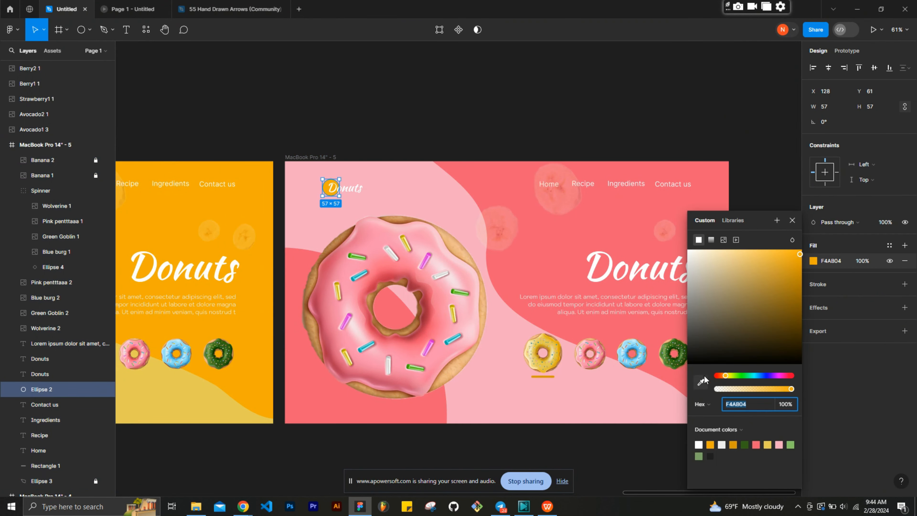
left_click(701, 382)
left_click(635, 238)
left_click(619, 112)
- Move the underline bar Rectangle 1 from the yellow donut thumbnail to centred below the pink donut thumbnail
scroll(619, 112, "down", 1)
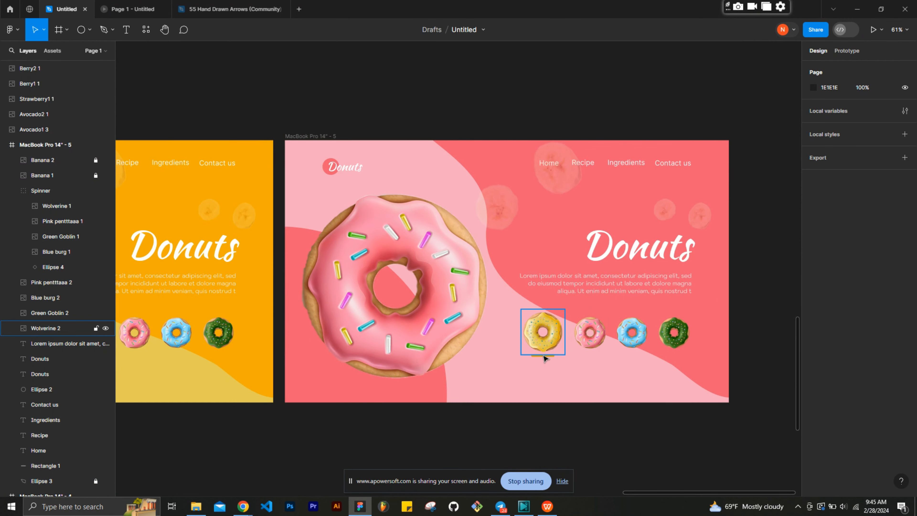
scroll(545, 357, "up", 5)
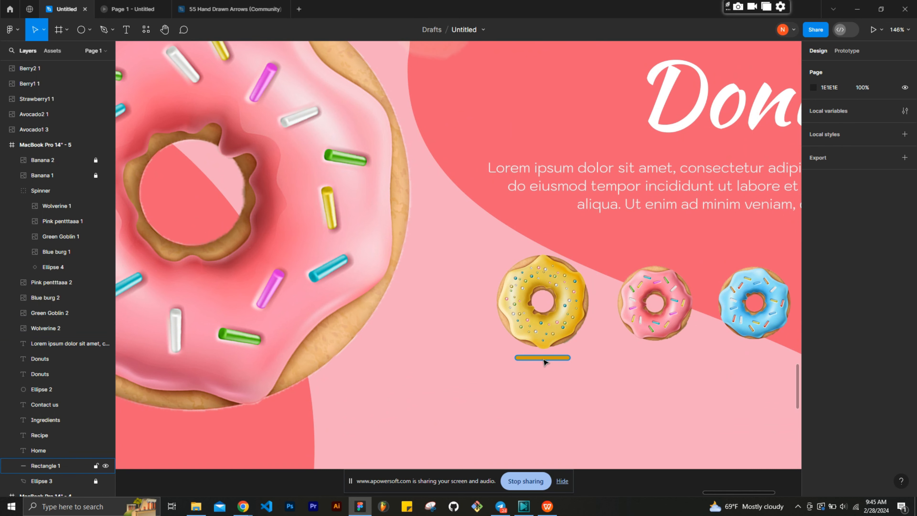
scroll(544, 362, "right", 5)
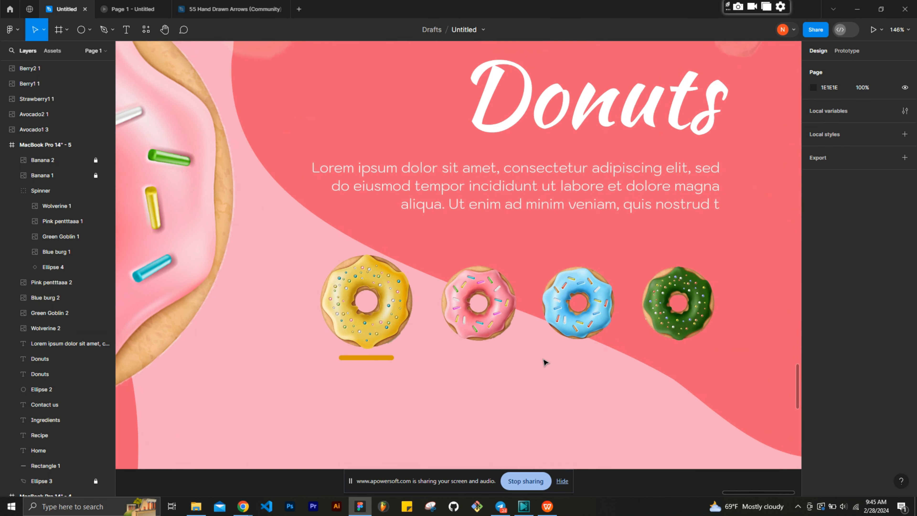
left_click(381, 360)
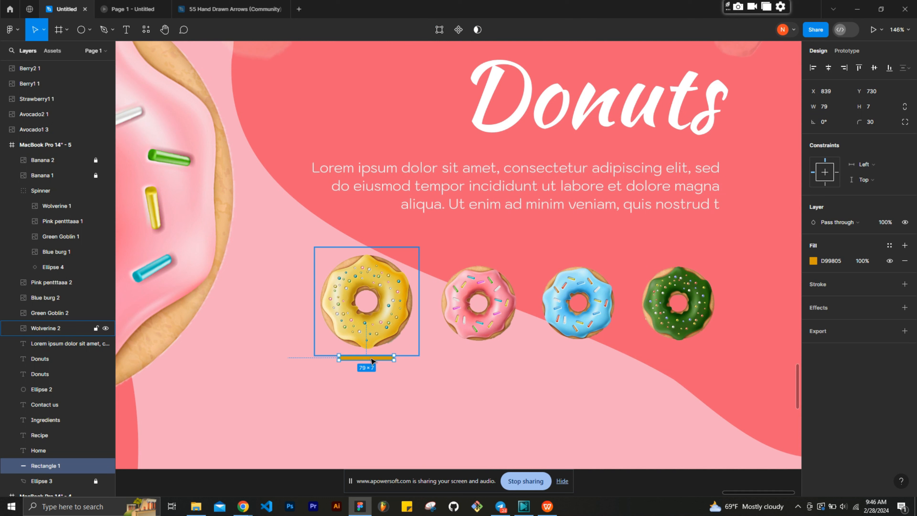
left_click_drag(375, 361, 380, 362)
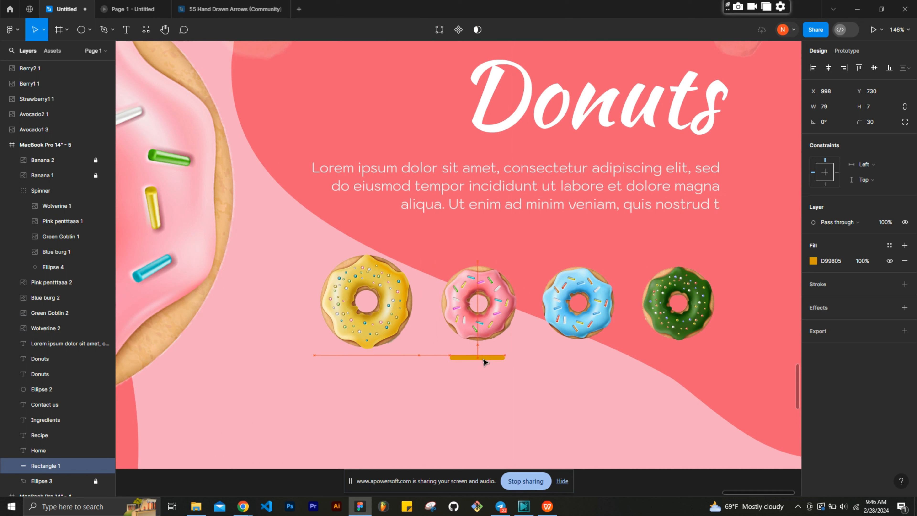
- Recolour the underline bar Rectangle 1 to pink EF5D74, sampled from the background shape
left_click(813, 261)
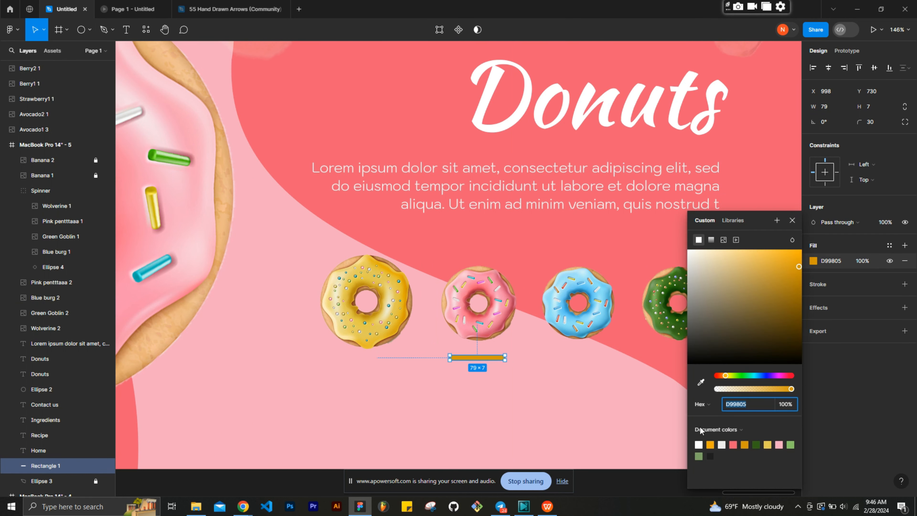
left_click(700, 385)
left_click(761, 161)
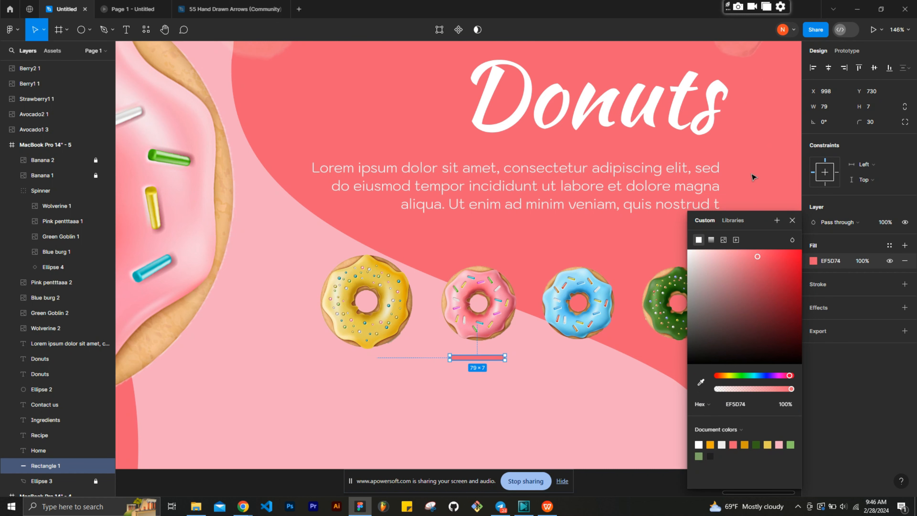
key("Escape")
- Set the yellow donut thumbnail's width to 120 in the pink frame, keeping its proportions
left_click(395, 299)
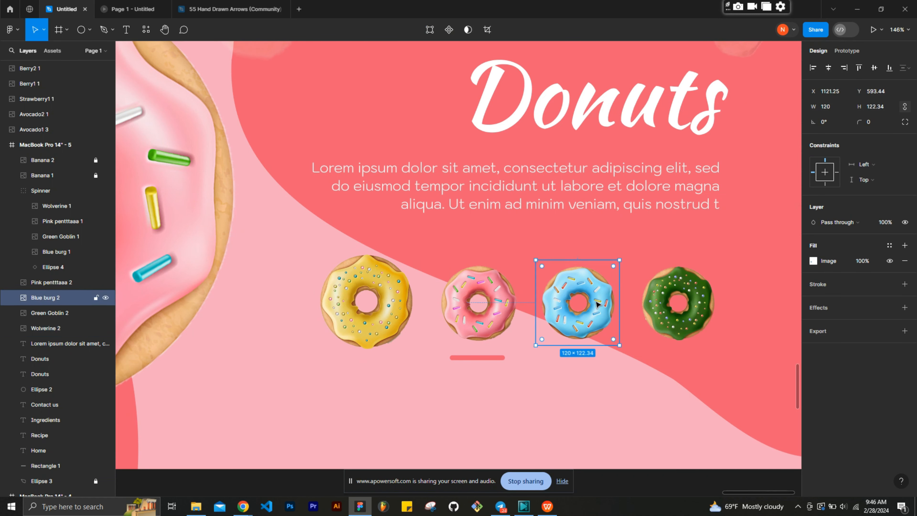
left_click(832, 111)
type("120")
key("Return")
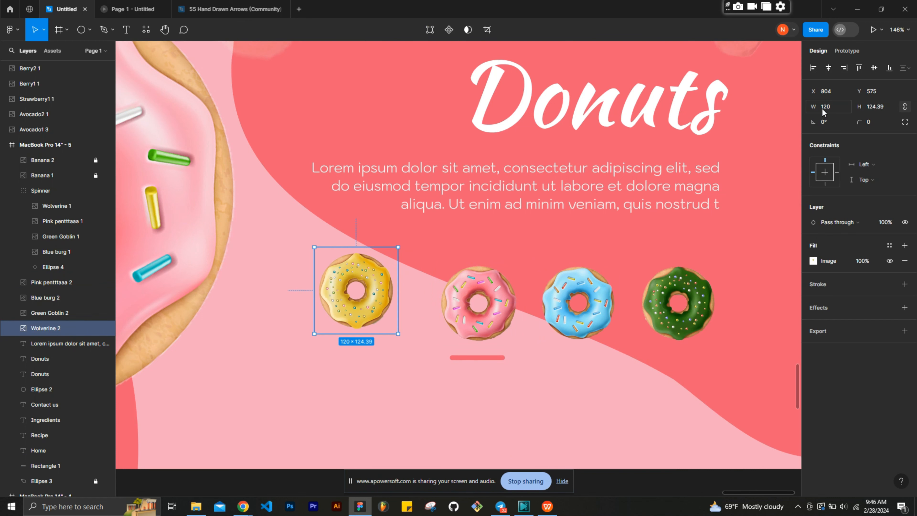
- Enlarge the pink donut thumbnail as the active flavour and recentre it above its underline bar
left_click(479, 283)
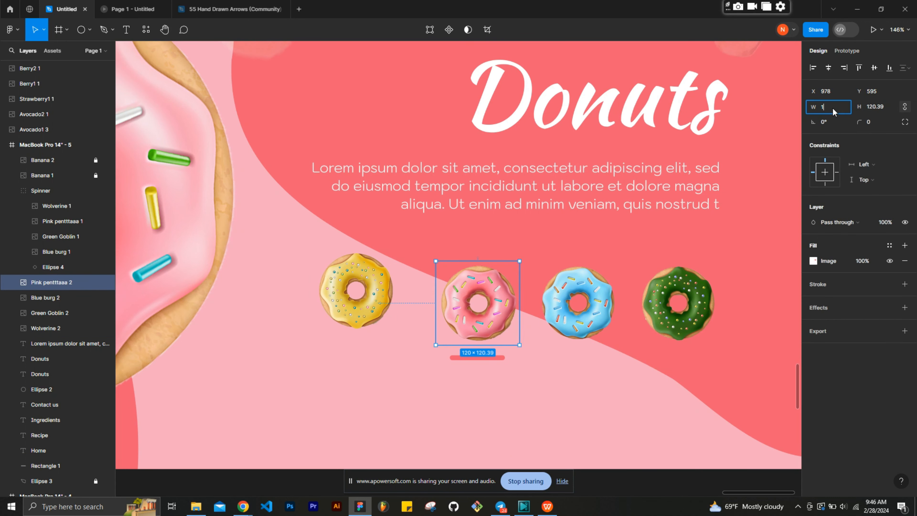
key("Return")
left_click_drag(479, 282, 475, 283)
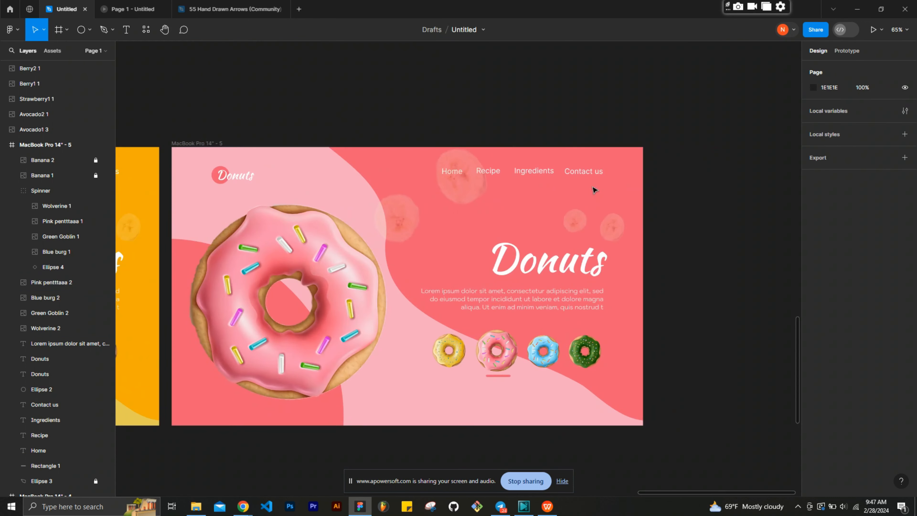
- Move the MacBook Pro 14" - 5 frame sideways to X 5555 and duplicate it beside the original
left_click(203, 142)
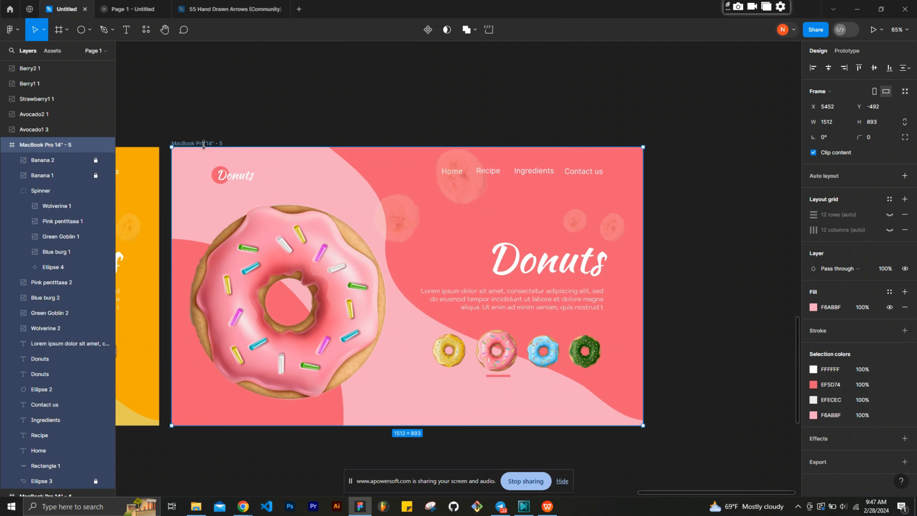
left_click_drag(209, 155, 241, 155)
scroll(352, 171, "left", 10)
scroll(352, 173, "right", 10)
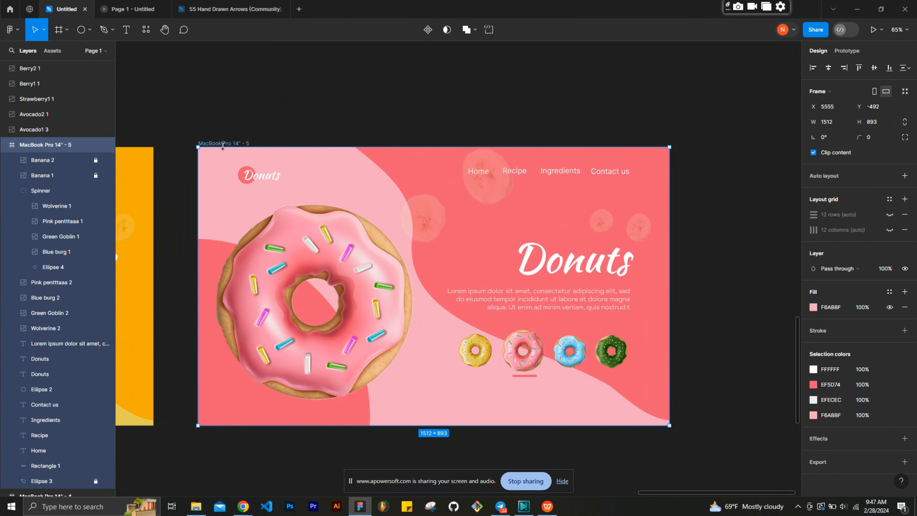
left_click(291, 161)
left_click(222, 143)
key("ctrl+d")
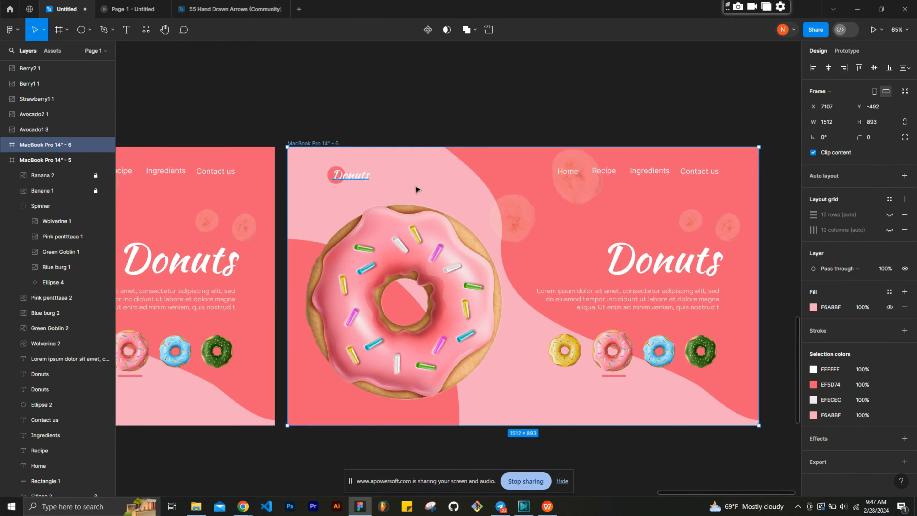
- Rotate the Spinner group in MacBook Pro 14" - 6 a quarter turn clockwise to the blue donut and recolour Ellipse 3 to 4EACD2
left_click(332, 176)
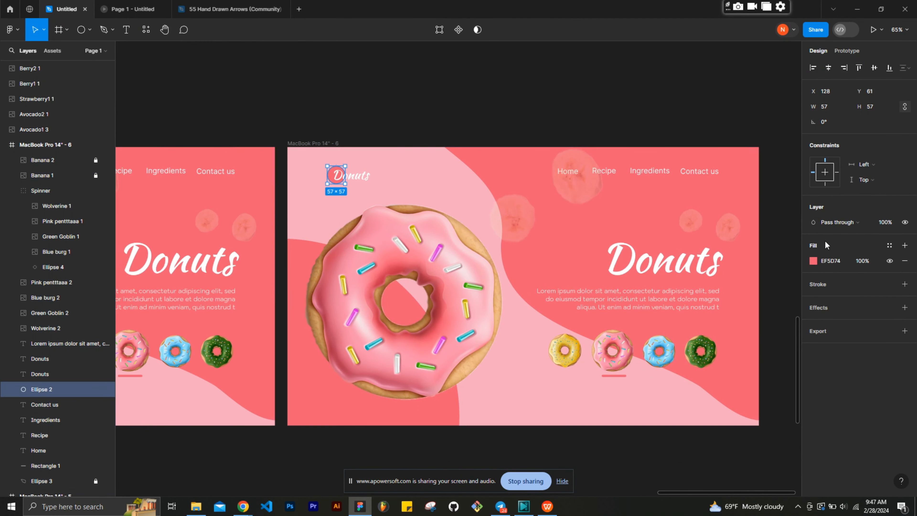
left_click(405, 225)
scroll(405, 225, "down", 3)
left_click_drag(340, 110, 548, 336)
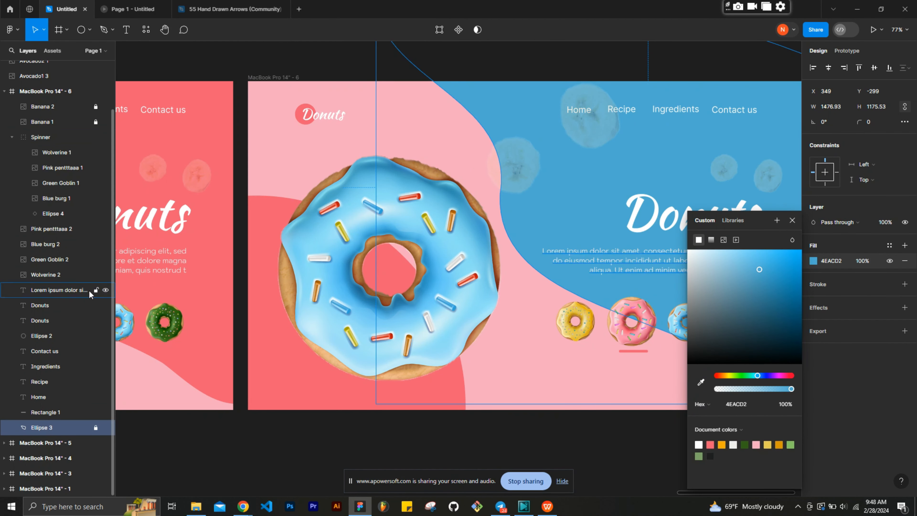
- Recolour Ellipse 4 in the MacBook Pro 14" - 6 Spinner group to blue 4EACD2, sampled from the background shape
left_click(60, 213)
left_click(814, 260)
left_click(701, 382)
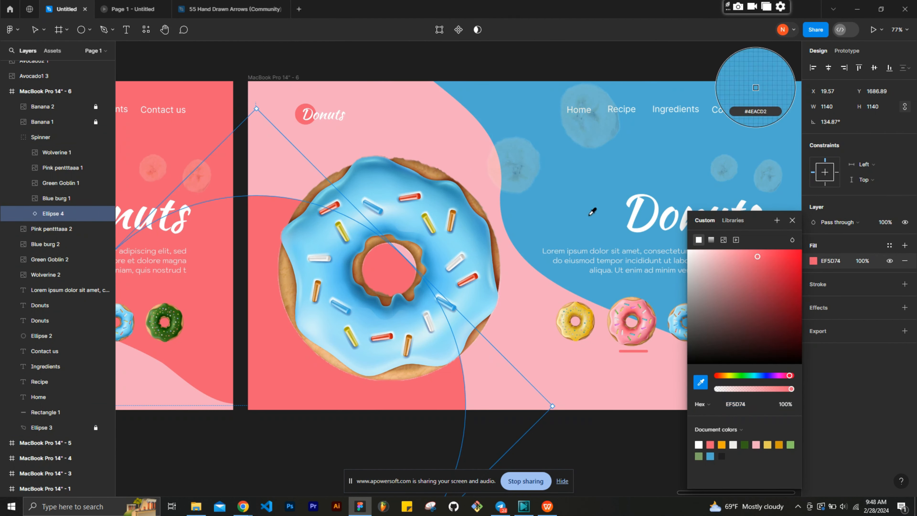
left_click(756, 88)
- Change the MacBook Pro 14" - 6 frame's fill to a light blue sampled from the blue donut's icing
left_click(491, 96)
left_click(814, 307)
left_click(701, 382)
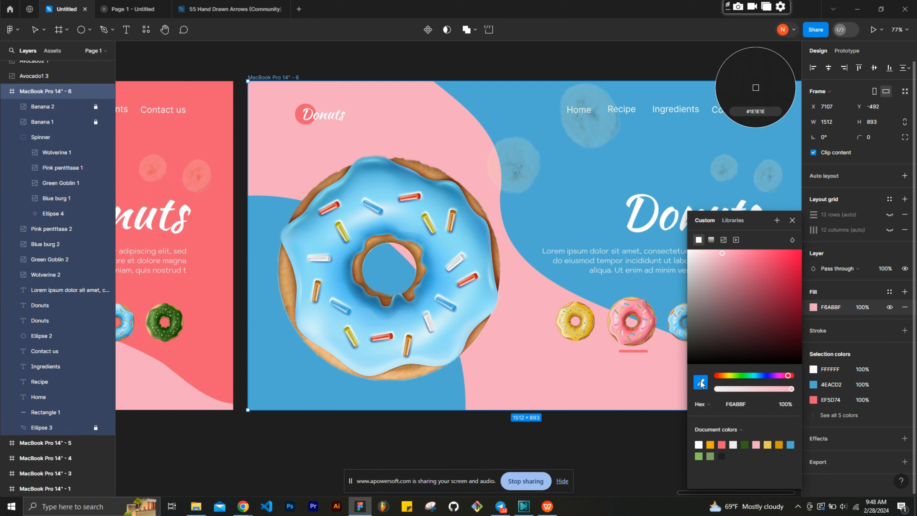
left_click(468, 304)
- Recolour the logo circle Ellipse 2 in the MacBook Pro 14" - 6 frame to a blue sampled from the design
left_click(372, 132)
left_click(300, 110)
left_click(813, 261)
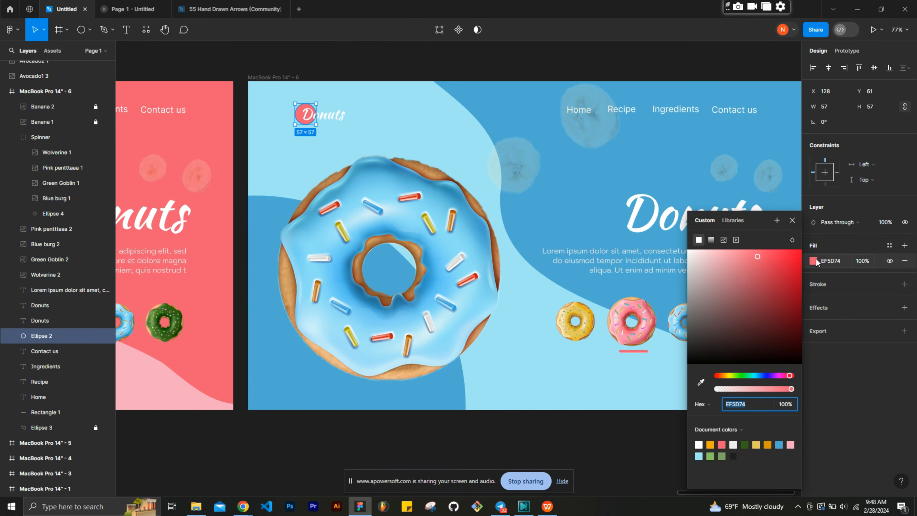
left_click(701, 382)
left_click(756, 87)
left_click(526, 62)
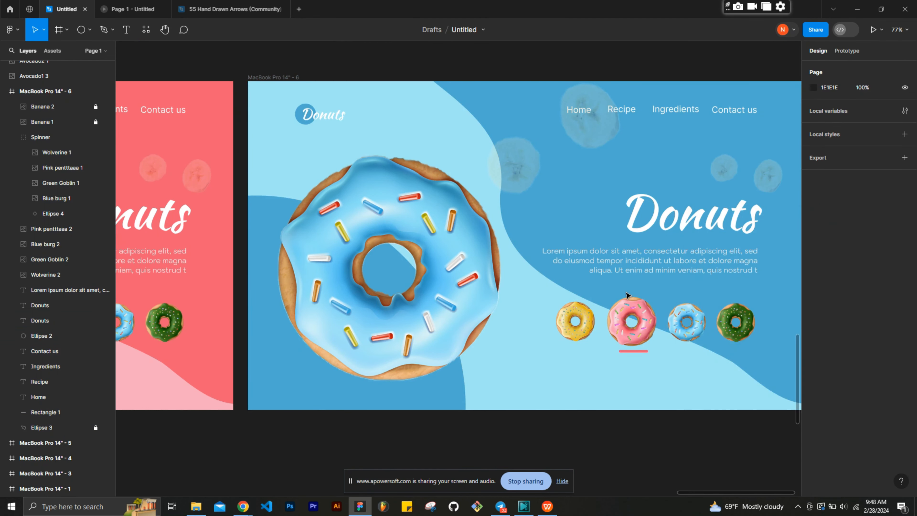
- Move the underline bar Rectangle 1 from the pink donut thumbnail to centred below the blue donut thumbnail
scroll(627, 294, "down", 5)
scroll(627, 293, "up", 8)
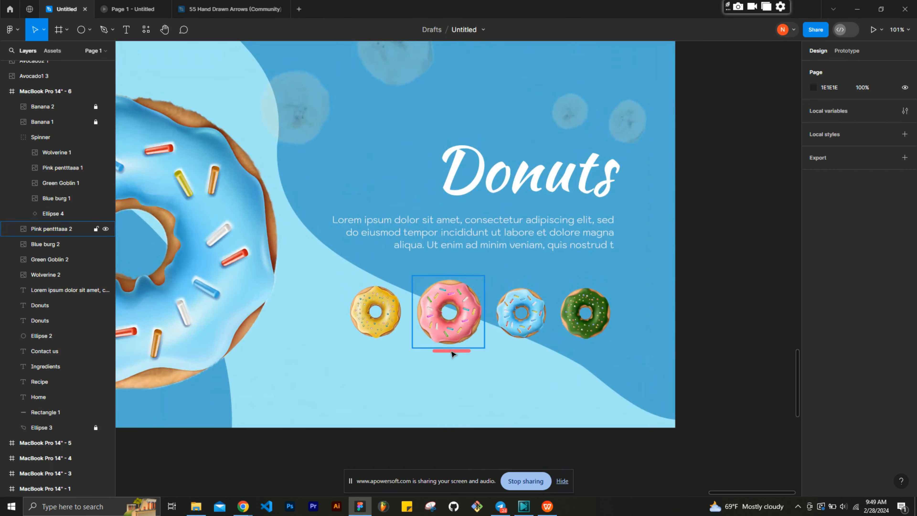
left_click(451, 351)
scroll(451, 354, "up", 5)
left_click_drag(452, 354, 600, 353)
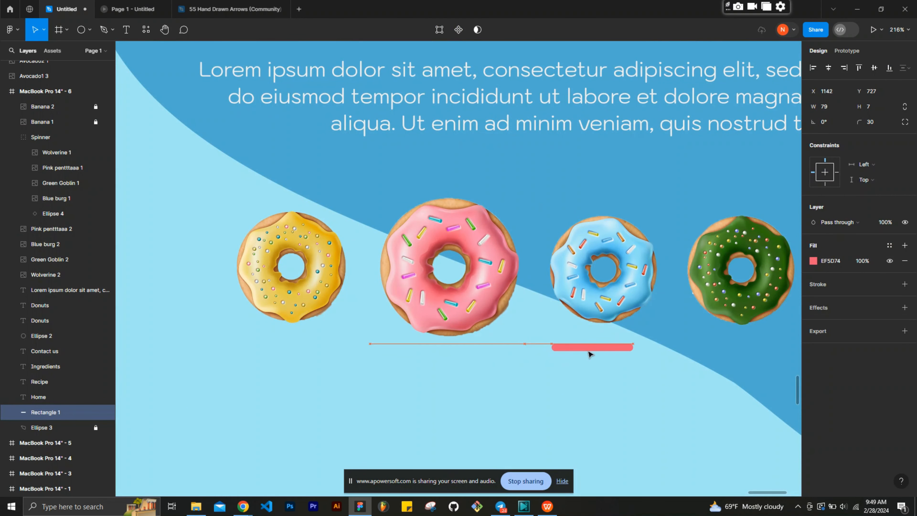
- Recolour the underline bar below the blue donut thumbnail to blue 4EACD2, sampled from the background shape
left_click(814, 261)
left_click(701, 382)
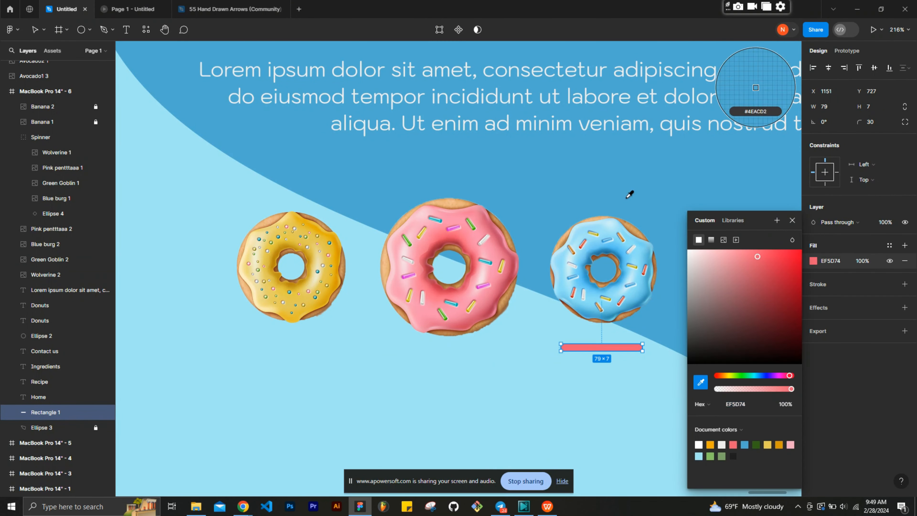
left_click(631, 193)
left_click(561, 194)
- Set the pink donut thumbnail's width to 120 and realign it with the row, then enlarge the blue donut thumbnail
scroll(557, 189, "down", 3)
left_click(495, 212)
type("120")
key("Return")
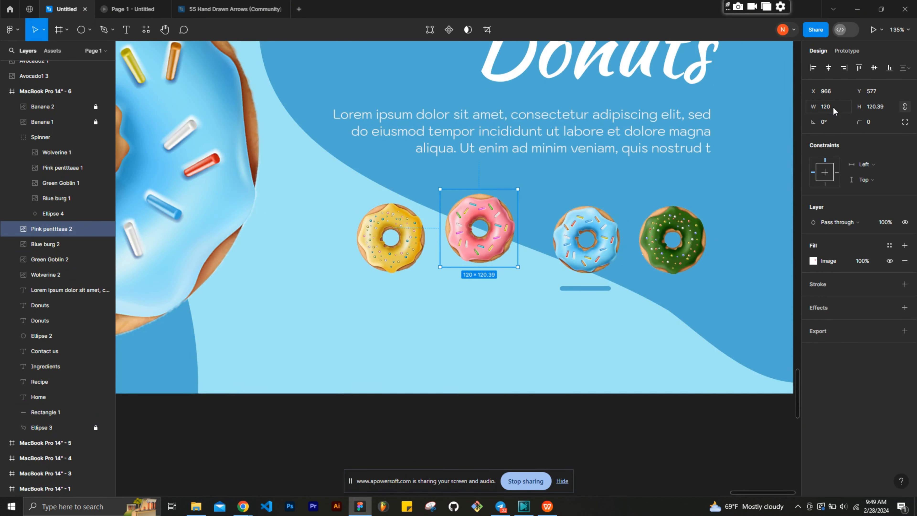
left_click_drag(479, 221, 483, 230)
left_click(598, 231)
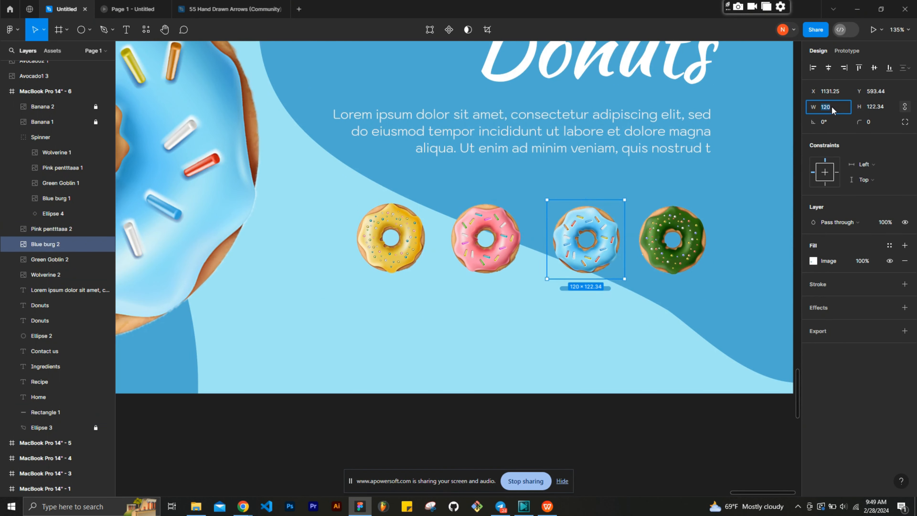
key("Return")
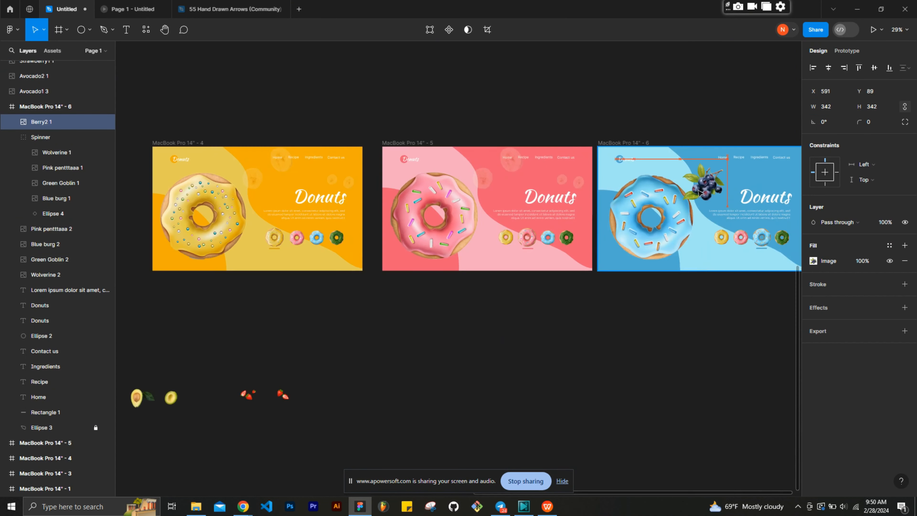
- Place the Berry2 1 blueberry image at the upper middle of the MacBook Pro 14" - 6 frame and enlarge it to about 392 × 392
left_click_drag(700, 192, 695, 184)
scroll(695, 184, "up", 5)
left_click_drag(759, 104, 762, 88)
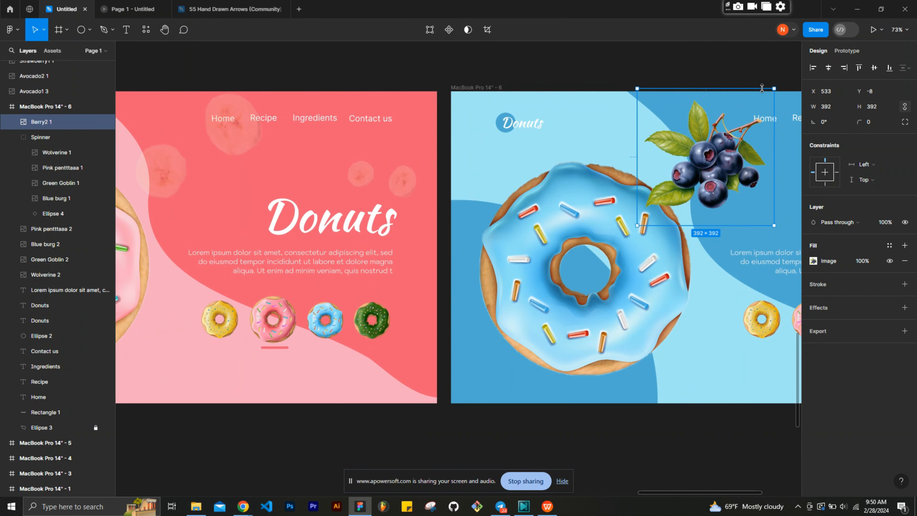
scroll(759, 86, "down", 2)
scroll(674, 150, "right", 5)
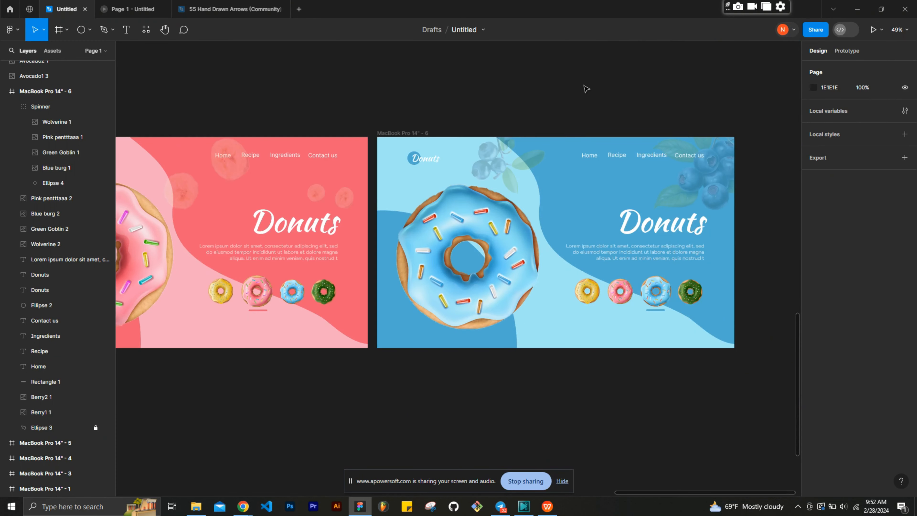
- Delete the banana slice images from the pink MacBook Pro 14" - 5 frame
scroll(235, 192, "left", 3)
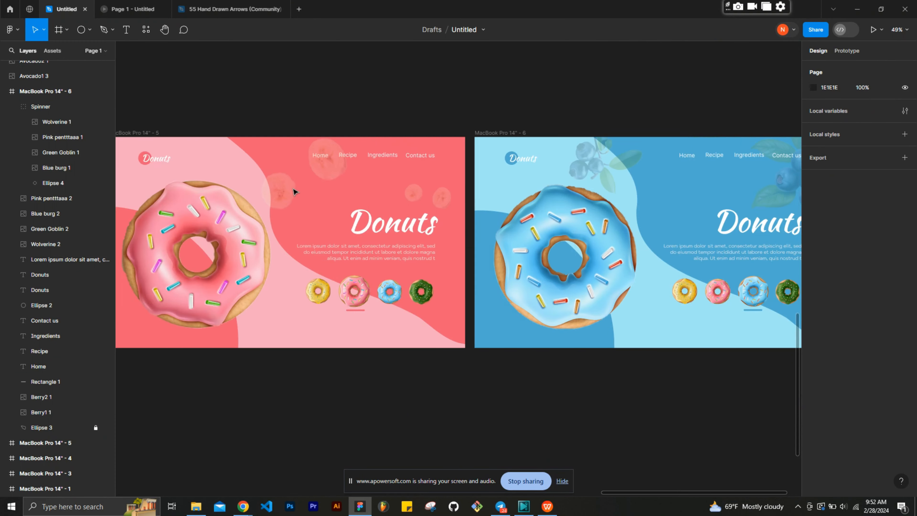
left_click(295, 190)
key("Delete")
- Move the Strawberry1 1 image into the upper part of the MacBook Pro 14" - 5 frame, sized 1062 × 600
scroll(295, 190, "down", 6)
left_click_drag(201, 331, 702, 97)
left_click_drag(648, 145, 668, 169)
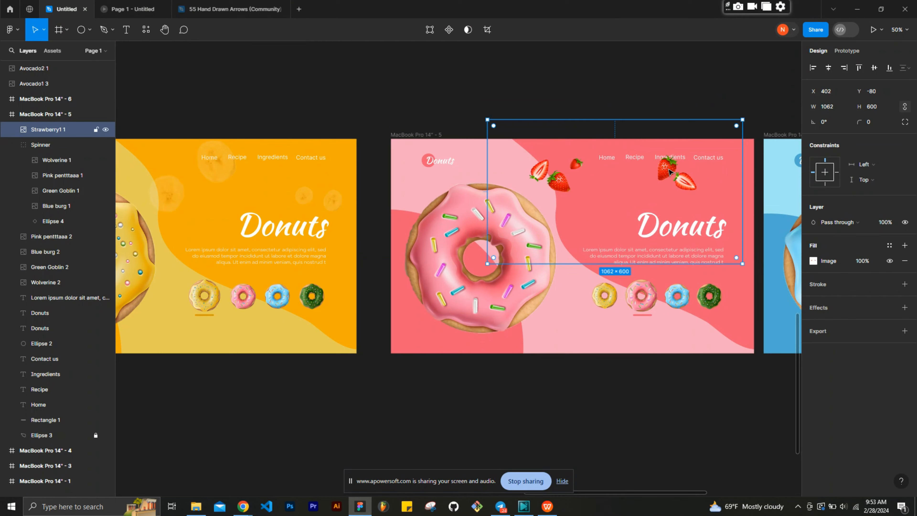
- Move the Strawberry1 1 layer just above Ellipse 3 in the MacBook Pro 14" - 5 frame and set its opacity to 20%
right_click(48, 126)
left_click(73, 188)
left_click_drag(56, 436, 54, 417)
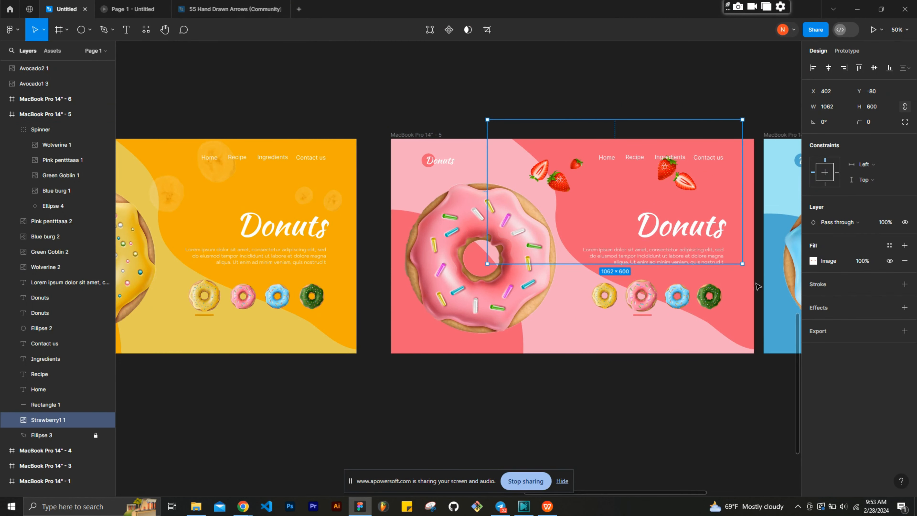
type("20")
key("Return")
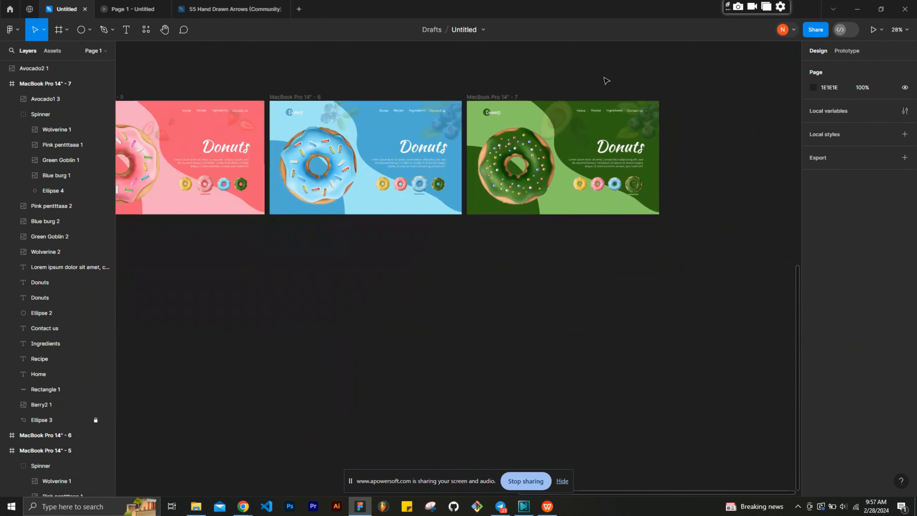
- Review the yellow, pink, blue and green donut frames side by side
scroll(606, 77, "up", 2)
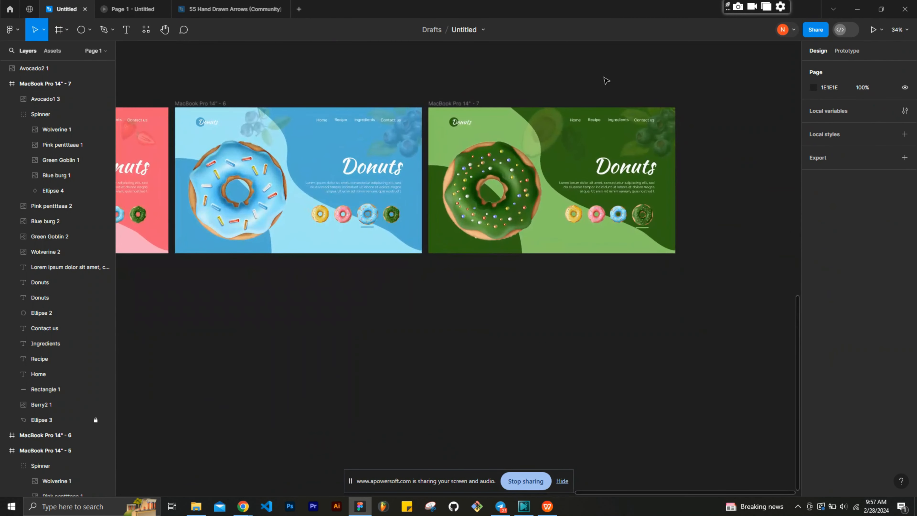
scroll(606, 80, "left", 5)
scroll(607, 80, "left", 8)
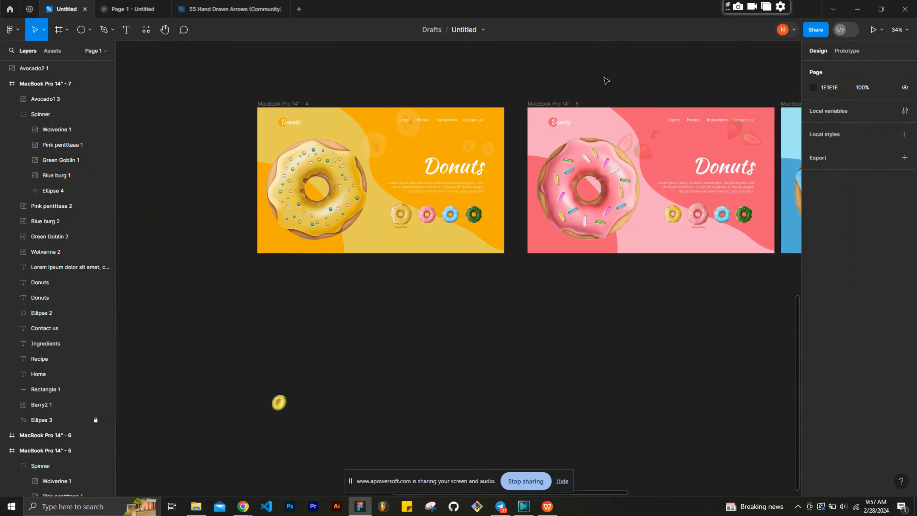
scroll(606, 80, "right", 3)
scroll(323, 349, "right", 5)
scroll(324, 348, "up", 4)
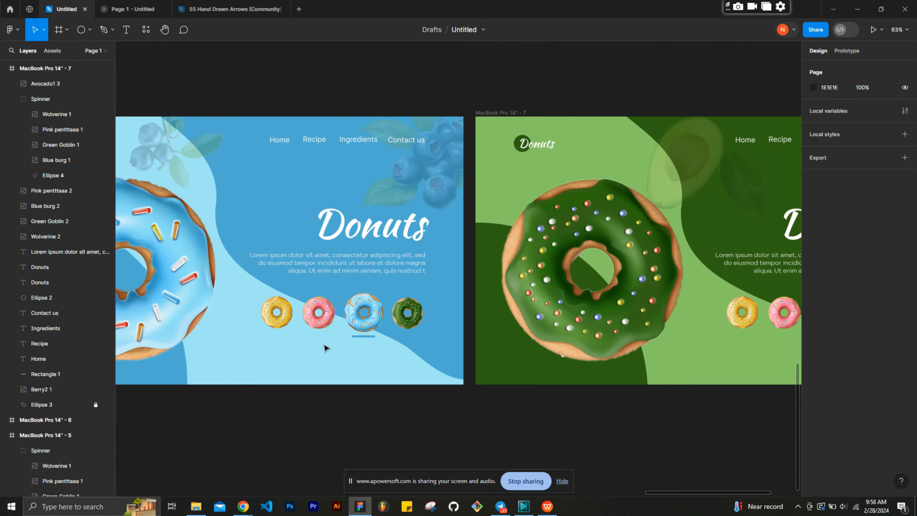
scroll(324, 343, "left", 10)
scroll(324, 343, "left", 4)
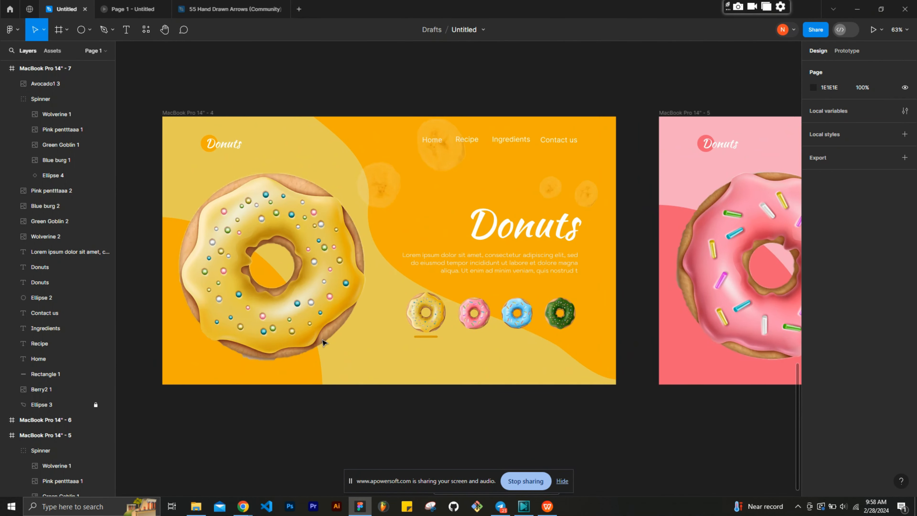
- Link the pink donut thumbnail in MacBook Pro 14" - 4 to MacBook Pro 14" - 5 on click, using Smart animate with Gentle easing
left_click(849, 51)
scroll(254, 242, "down", 1)
left_click(464, 310)
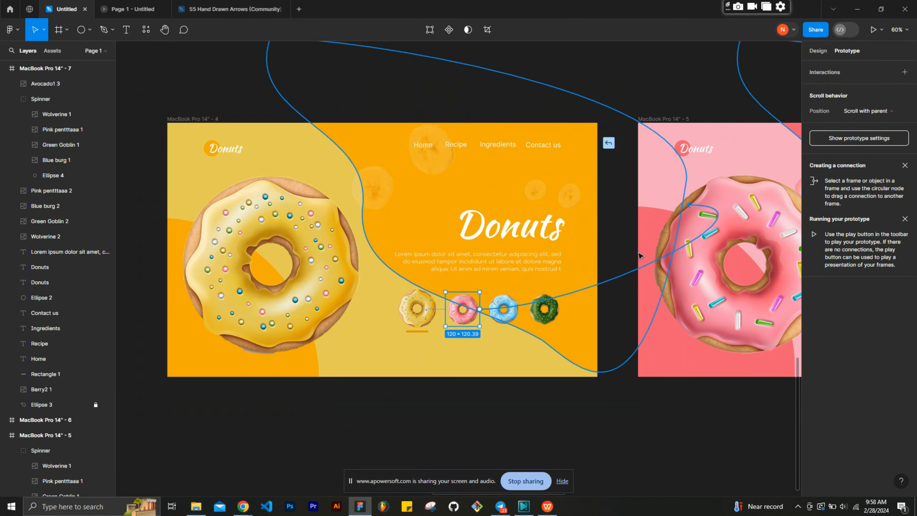
left_click_drag(479, 309, 660, 271)
left_click(611, 326)
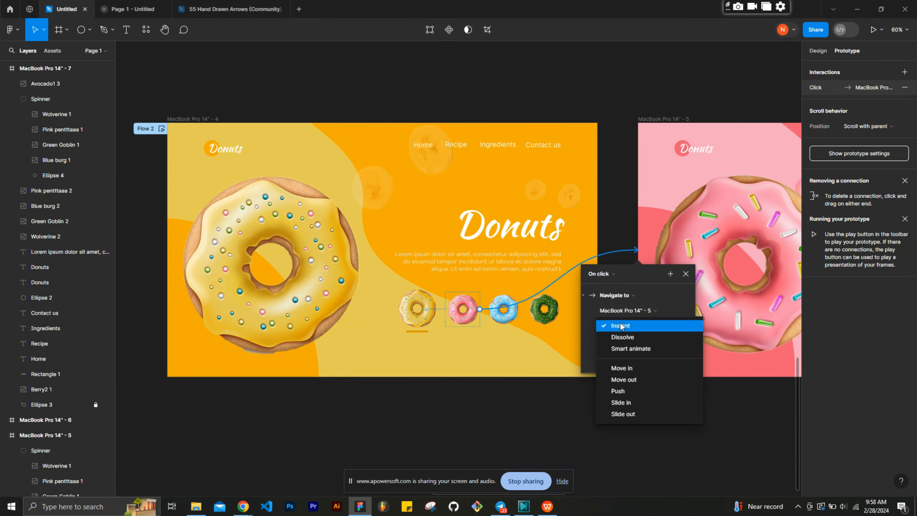
left_click(622, 349)
left_click(613, 343)
left_click(620, 418)
- Link the yellow frame's blue donut thumbnail to MacBook Pro 14" - 6 and its green thumbnail to MacBook Pro 14" - 7
left_click(503, 321)
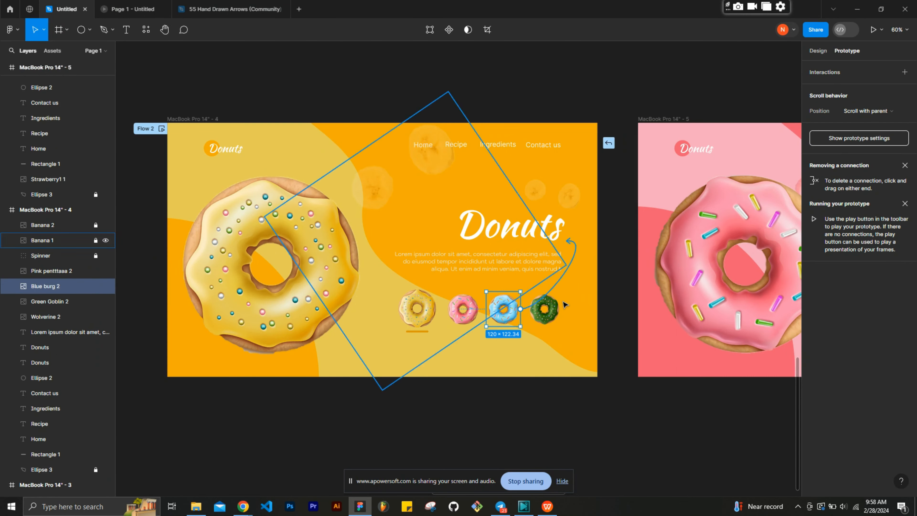
left_click_drag(565, 305, 783, 303)
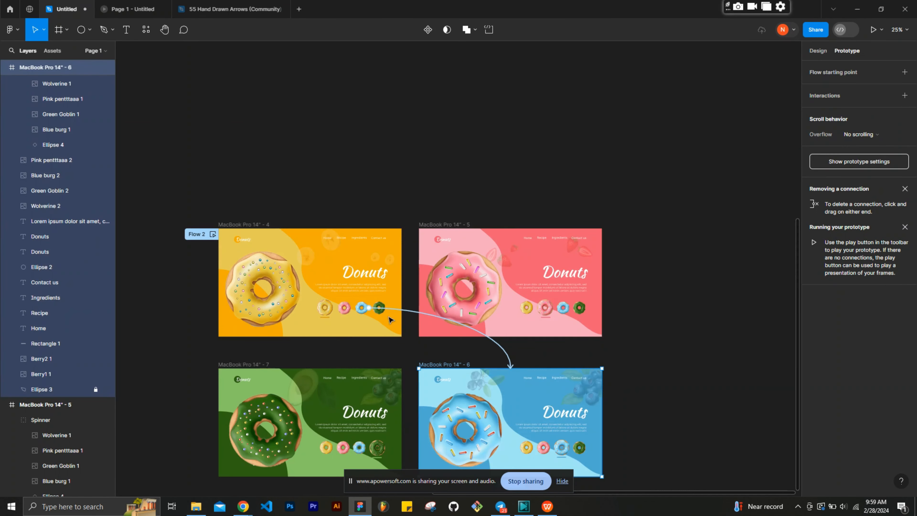
left_click(381, 308)
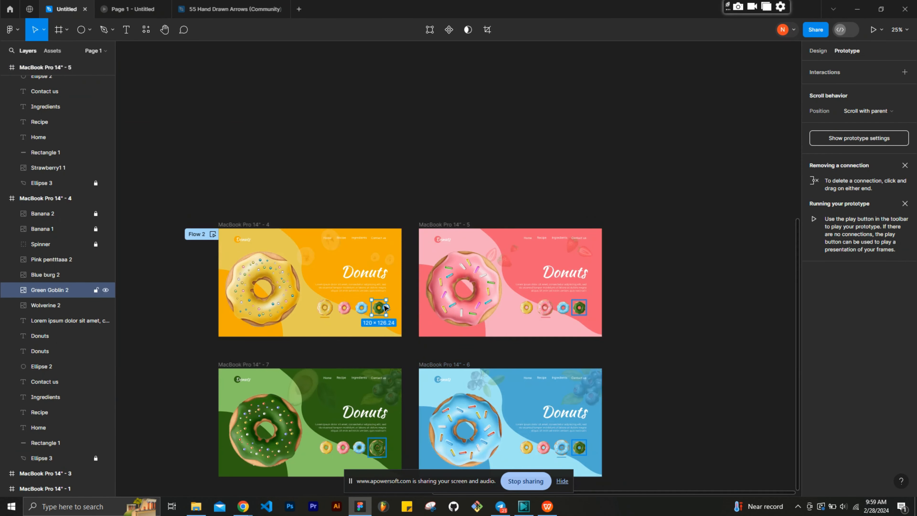
scroll(385, 307, "up", 5)
left_click_drag(390, 311, 385, 452)
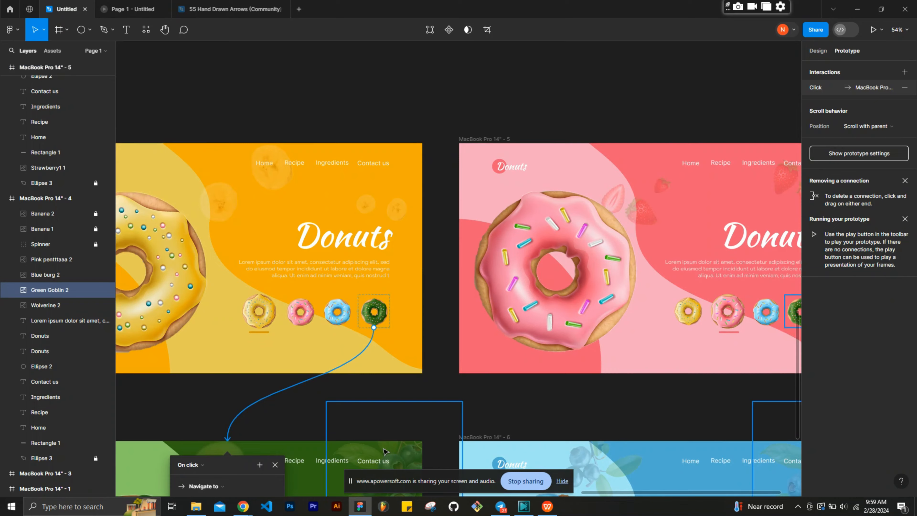
- Link the pink frame's yellow, blue and green donut thumbnails to MacBook Pro 14" - 4, 6 and 7 respectively
scroll(385, 452, "down", 1)
left_click(707, 266)
left_click(661, 268)
left_click_drag(647, 268, 383, 279)
left_click(740, 269)
left_click_drag(740, 285, 744, 434)
scroll(744, 433, "down", 2)
left_click(774, 184)
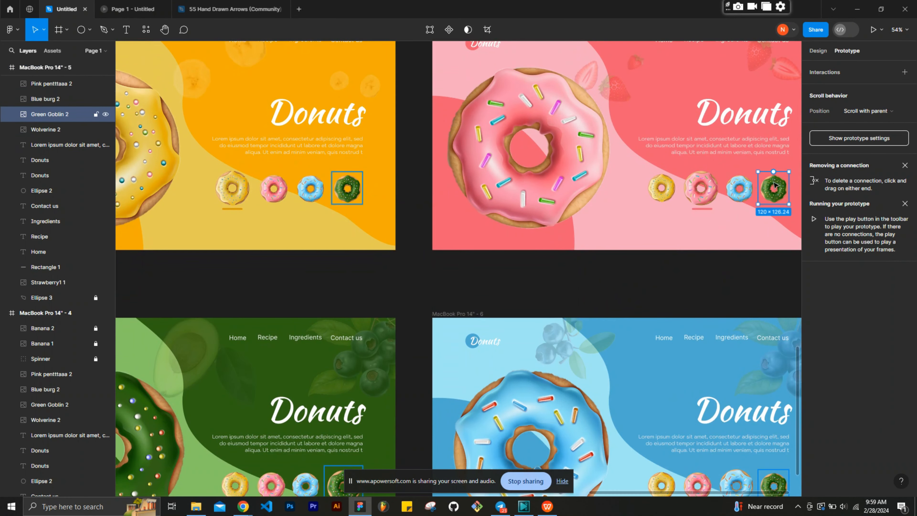
left_click_drag(563, 257, 339, 353)
- Link the blue frame's yellow, pink and green donut thumbnails to MacBook Pro 14" - 4, 5 and 7 respectively
scroll(524, 186, "down", 4)
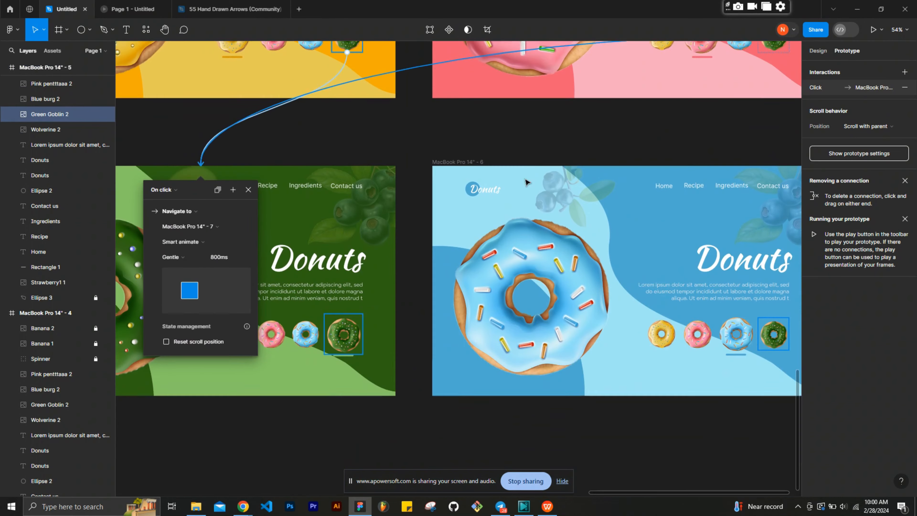
left_click(663, 323)
left_click_drag(647, 331, 365, 82)
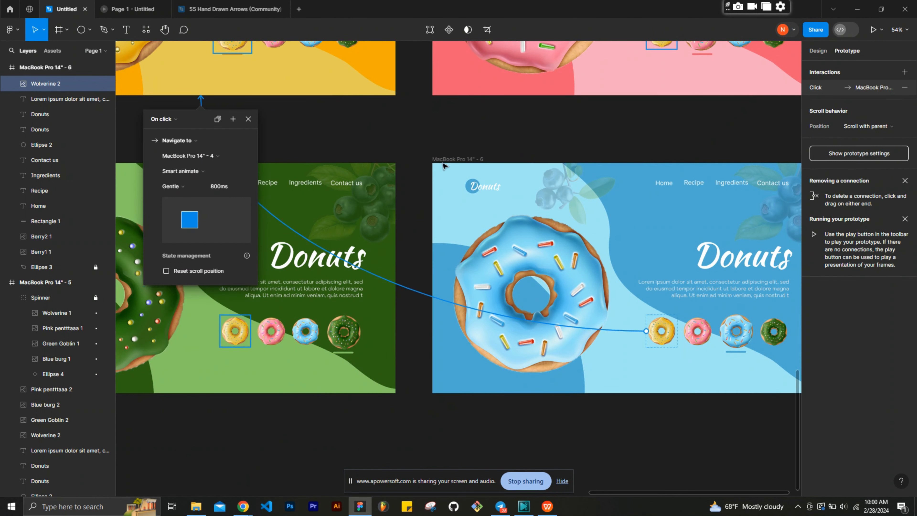
left_click(698, 328)
left_click_drag(697, 316, 641, 81)
left_click(774, 330)
left_click_drag(758, 331, 327, 361)
left_click(737, 336)
left_click(698, 332)
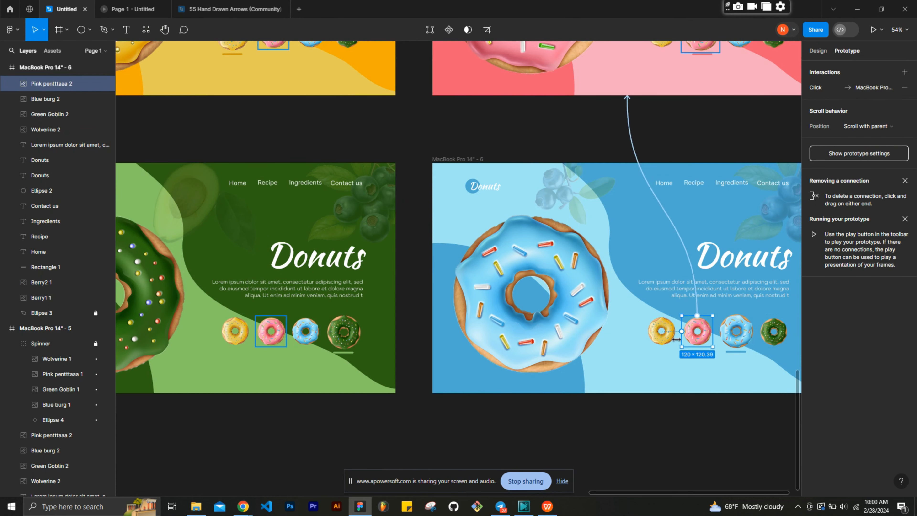
left_click(662, 330)
- Lock the Avocado1 3 image in MacBook Pro 14" - 7 and link that frame's yellow donut thumbnail to MacBook Pro 14" - 4
scroll(356, 327, "left", 2)
left_click(316, 337)
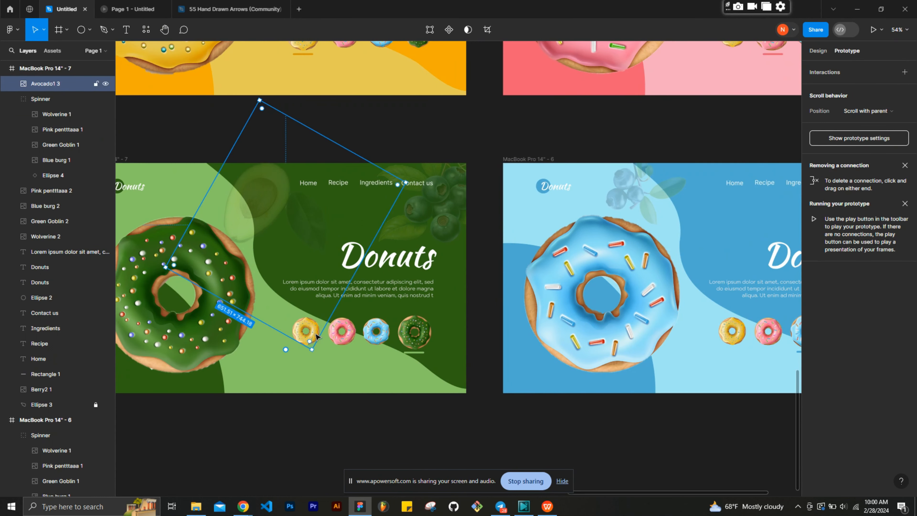
left_click(322, 391)
left_click(307, 339)
left_click_drag(306, 316, 315, 84)
- Link the green frame's pink and blue donut thumbnails to their matching flavour frames
left_click(344, 328)
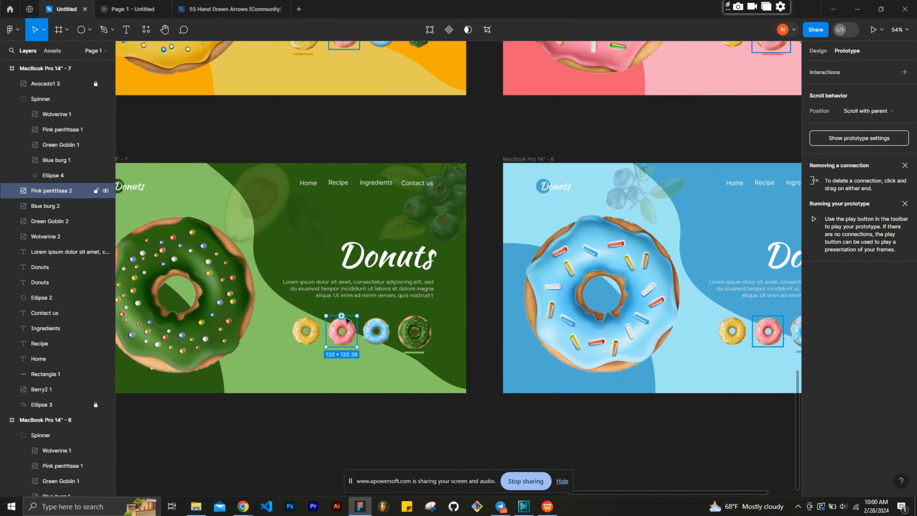
left_click_drag(342, 316, 632, 202)
left_click(375, 331)
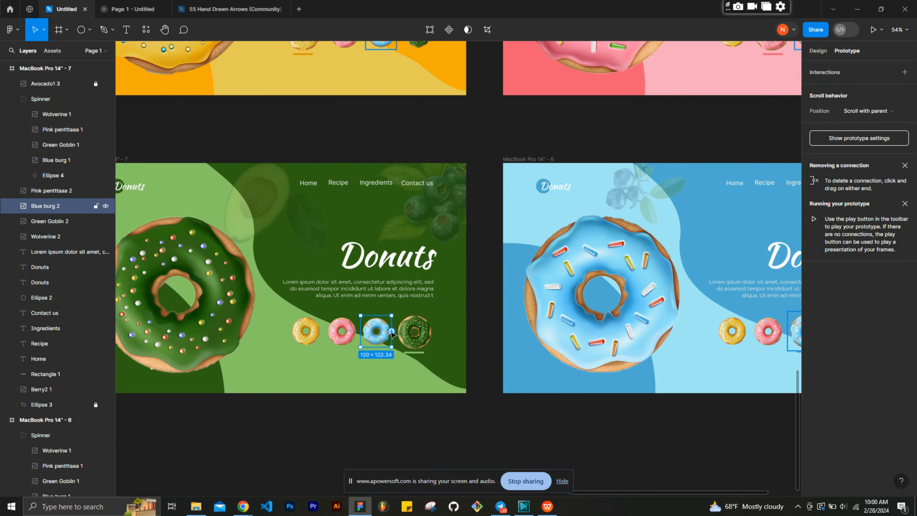
left_click_drag(392, 332, 538, 314)
left_click(332, 406)
- Play the prototype from the yellow donut page and test switching among the pink, blue, green and yellow flavours using the thumbnails
scroll(332, 407, "down", 5)
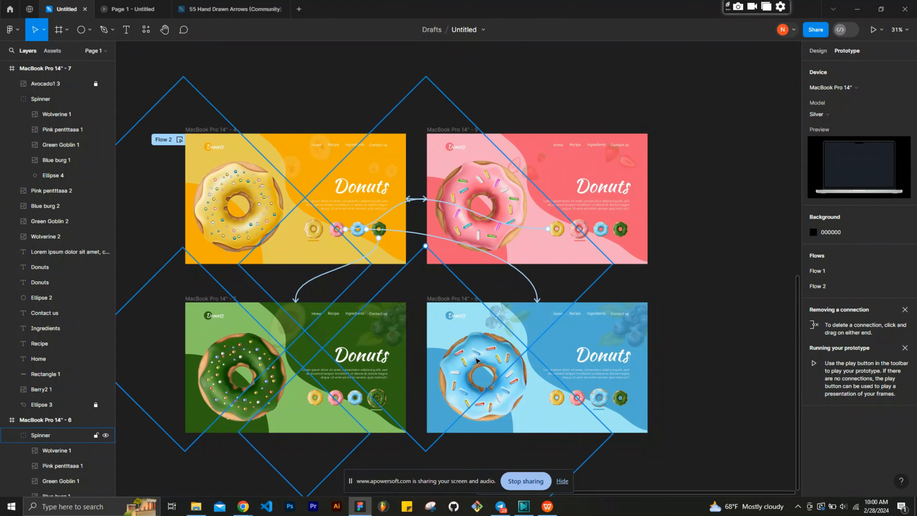
left_click(558, 397)
left_click(710, 357)
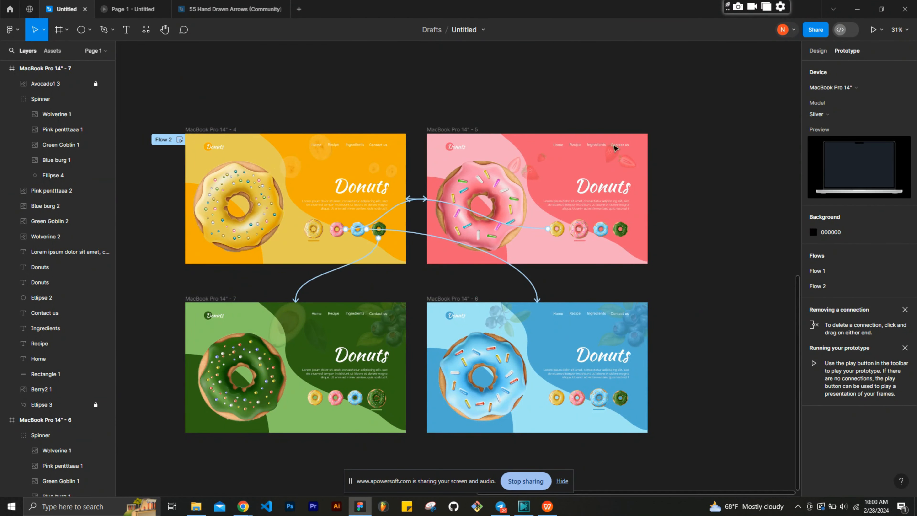
left_click(873, 31)
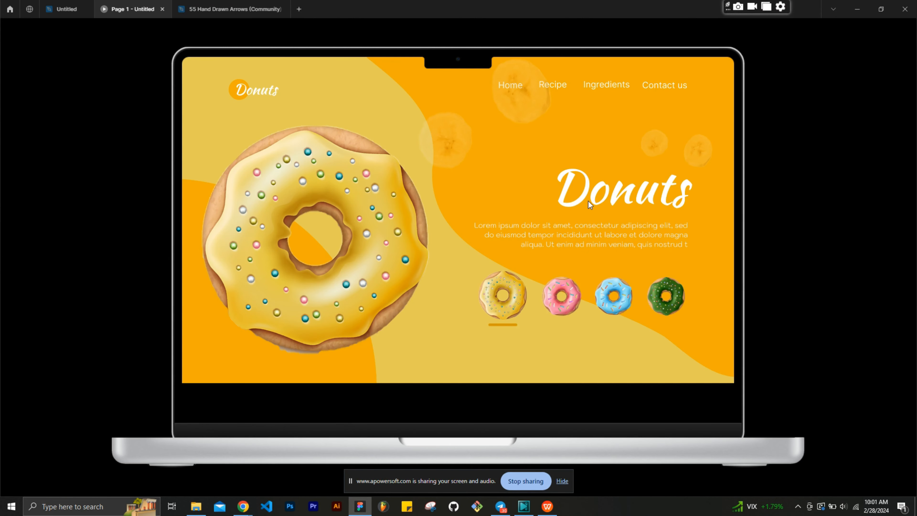
left_click(560, 295)
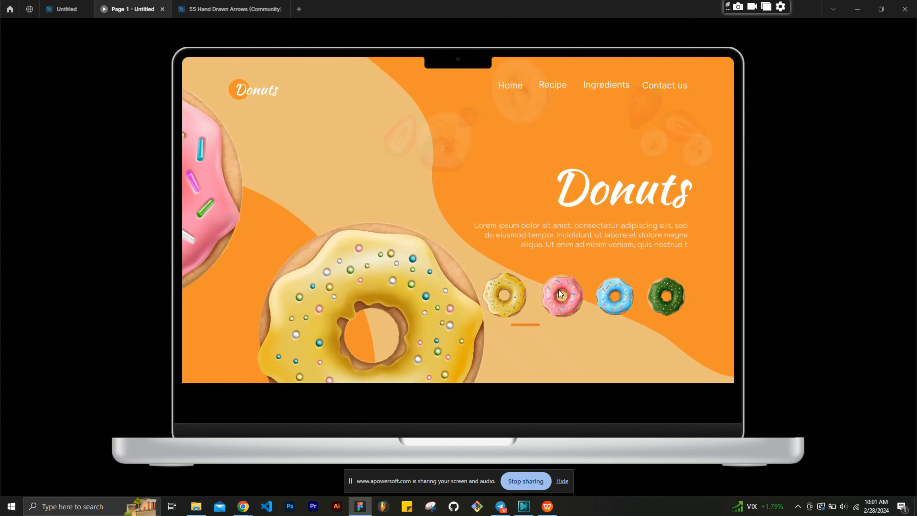
left_click(617, 293)
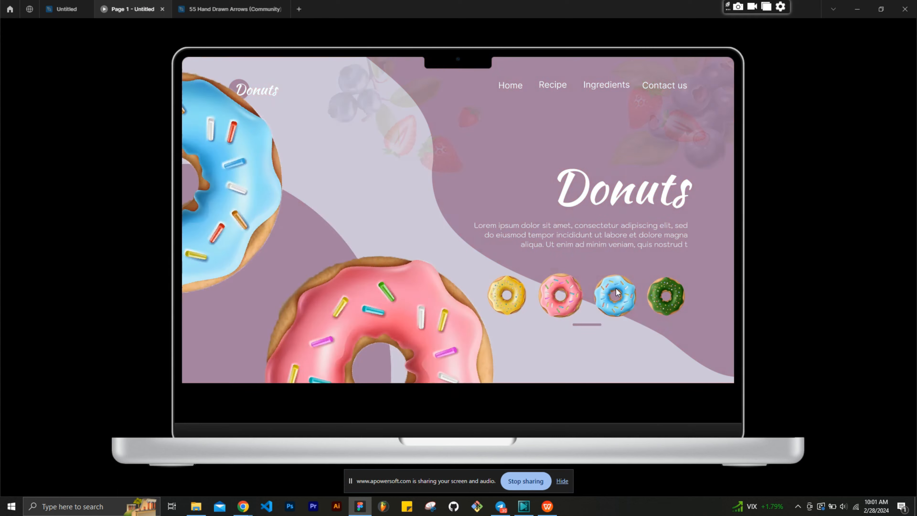
left_click(666, 290)
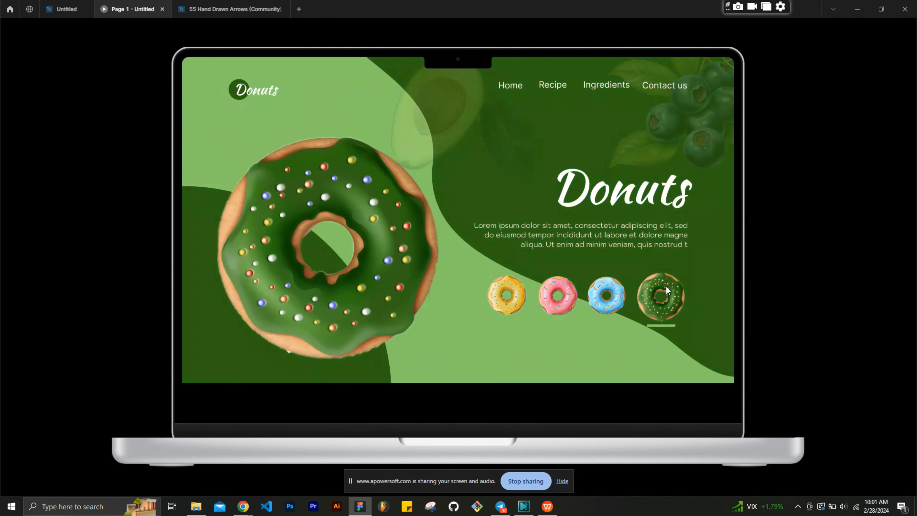
left_click(511, 299)
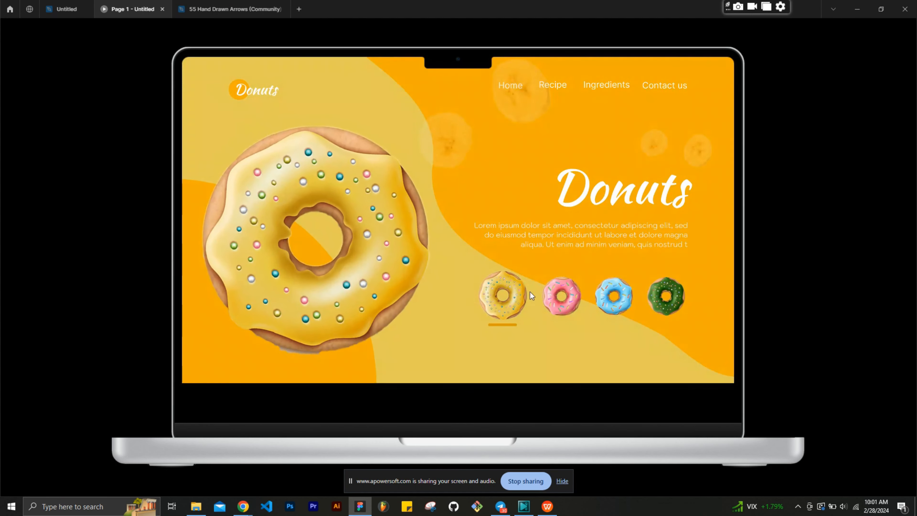
left_click(556, 294)
left_click(640, 289)
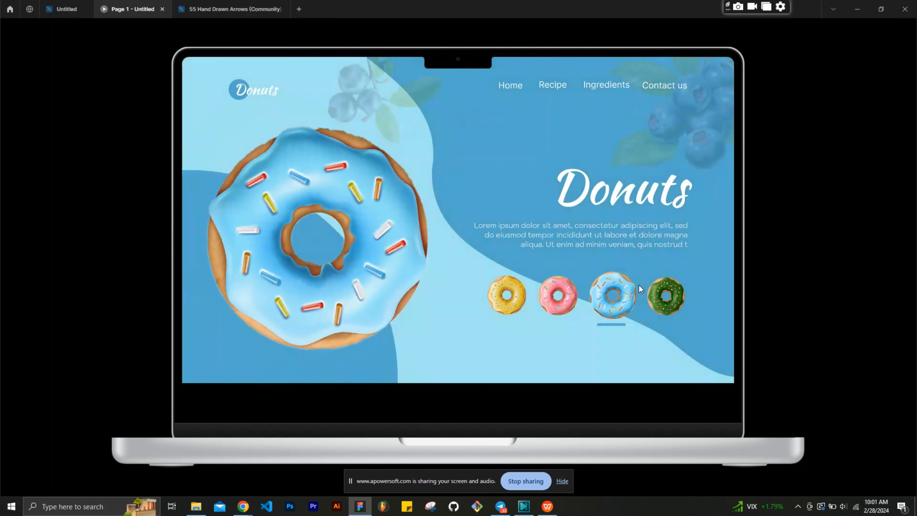
left_click(511, 297)
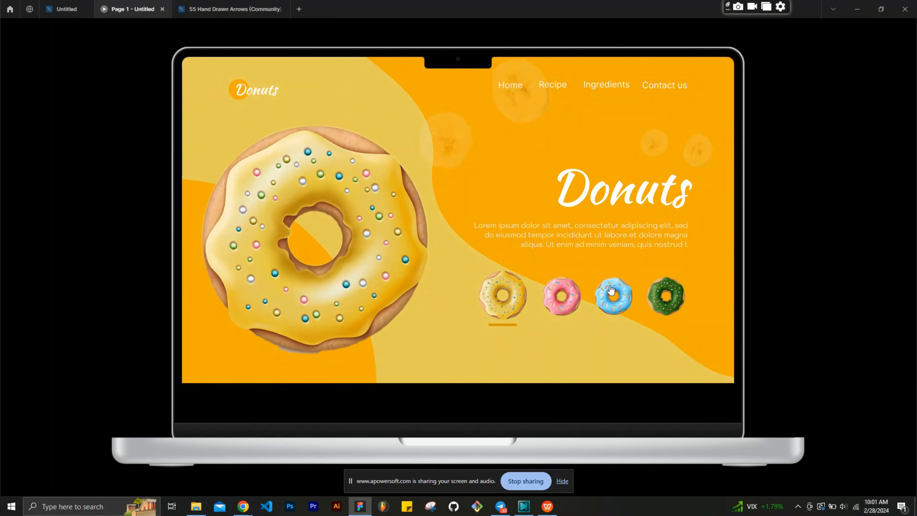
left_click(611, 290)
left_click(666, 289)
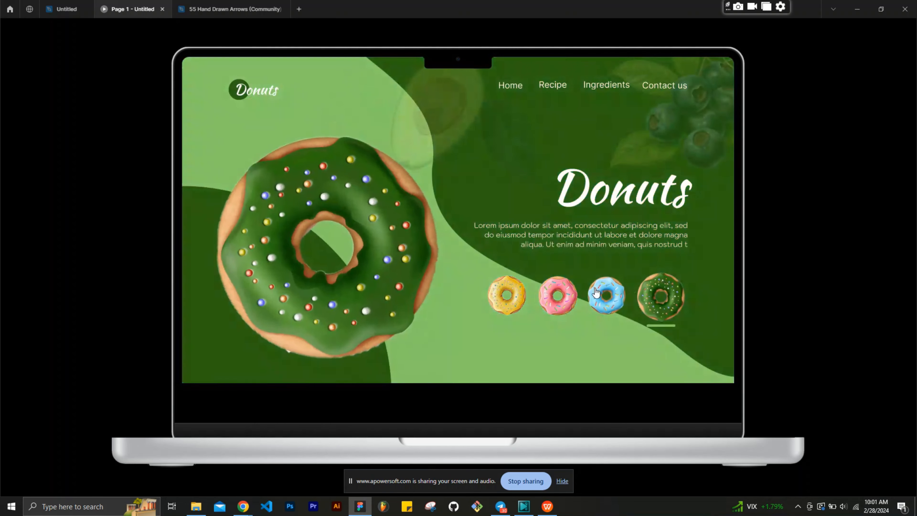